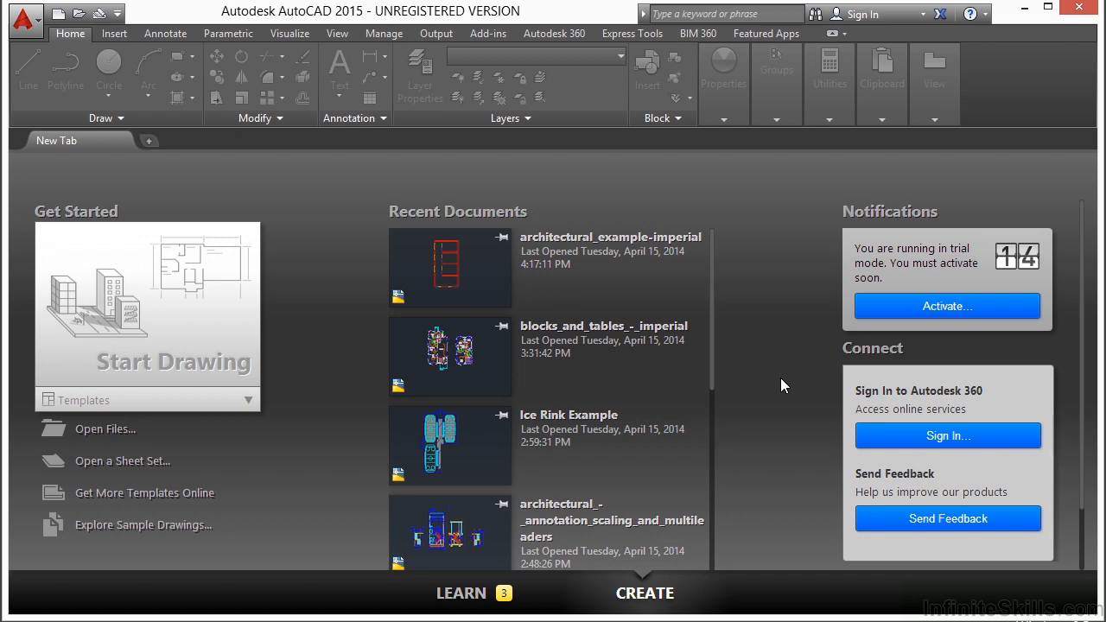
- Open the drawing architectural_example-imperial.dwg
{"action": "left_click", "coordinate": [108, 427]}
{"action": "left_click", "coordinate": [493, 178]}
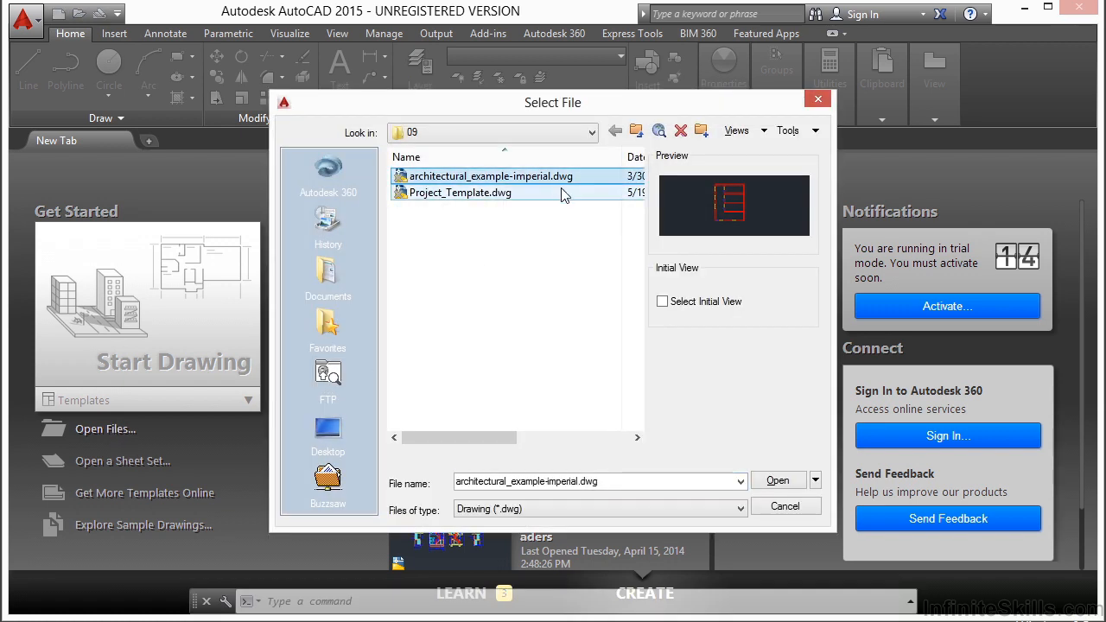
{"action": "left_click", "coordinate": [781, 482]}
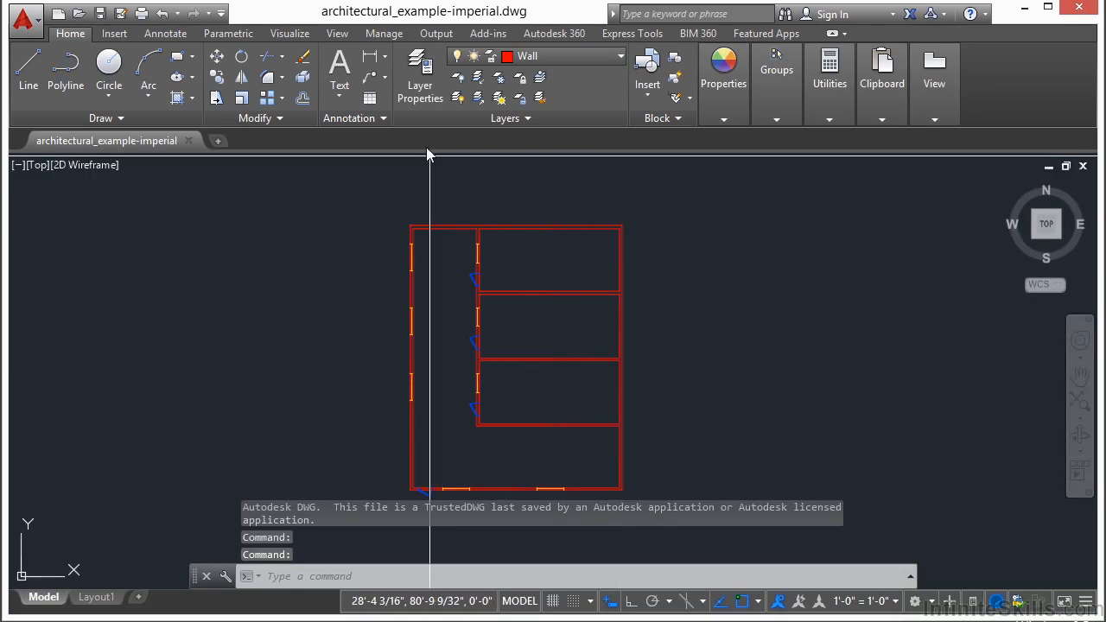
- Open the Layer Properties Manager and create a new layer
{"action": "middle_click_drag", "start_coordinate": [712, 316], "coordinate": [432, 314]}
{"action": "left_click", "coordinate": [408, 75]}
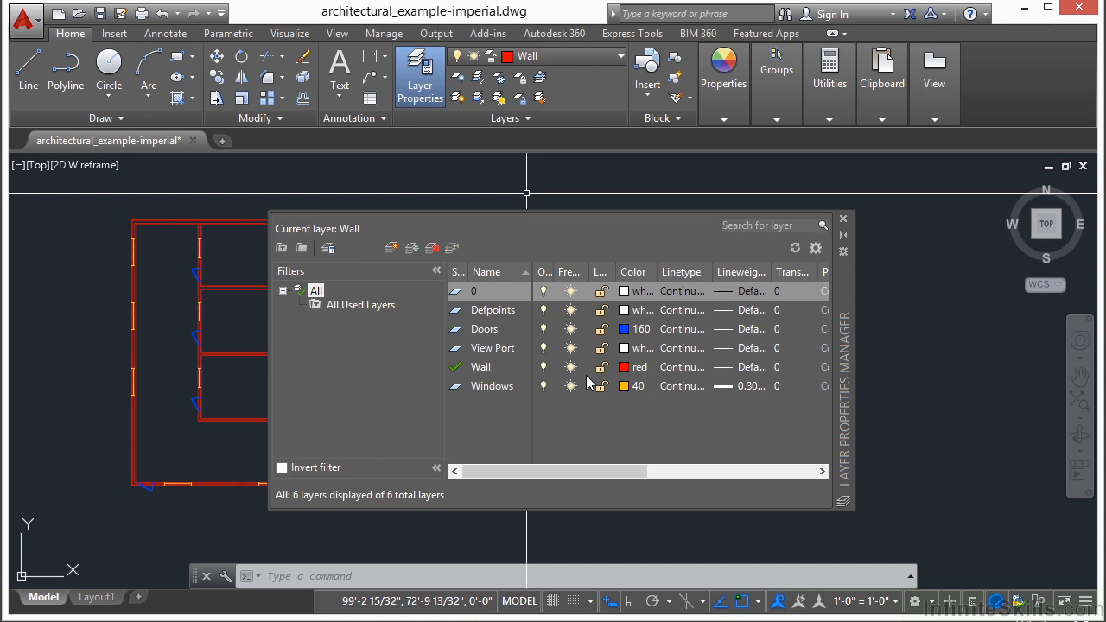
{"action": "left_click", "coordinate": [394, 249]}
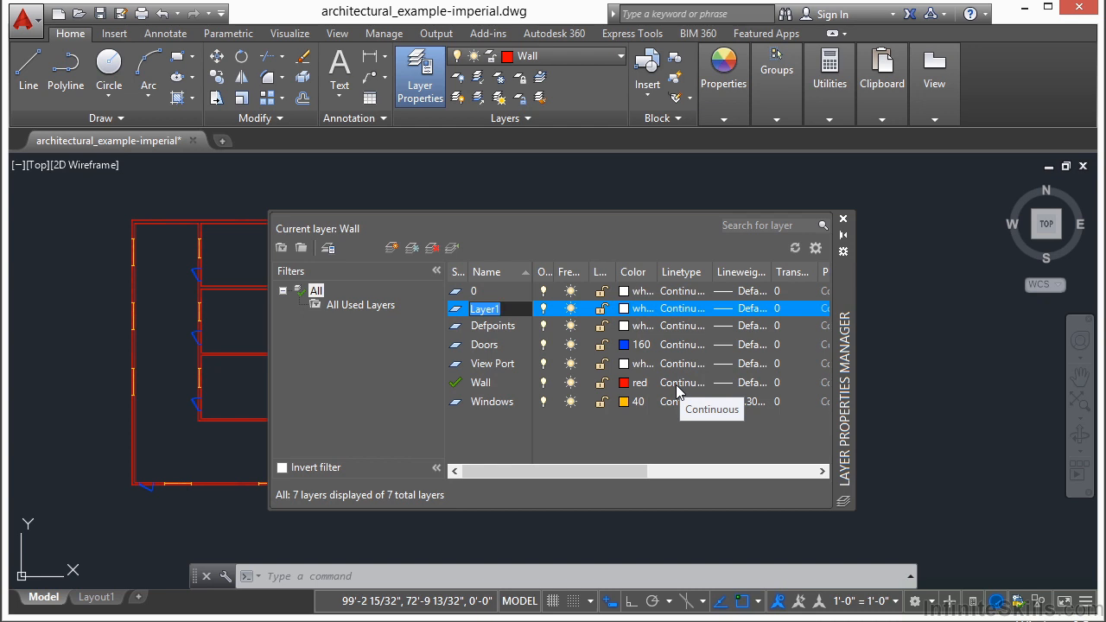
- Toggle the new layer's freeze state on and off, and make that layer current
{"action": "left_click", "coordinate": [542, 309]}
{"action": "left_click", "coordinate": [570, 311]}
{"action": "left_click", "coordinate": [570, 308]}
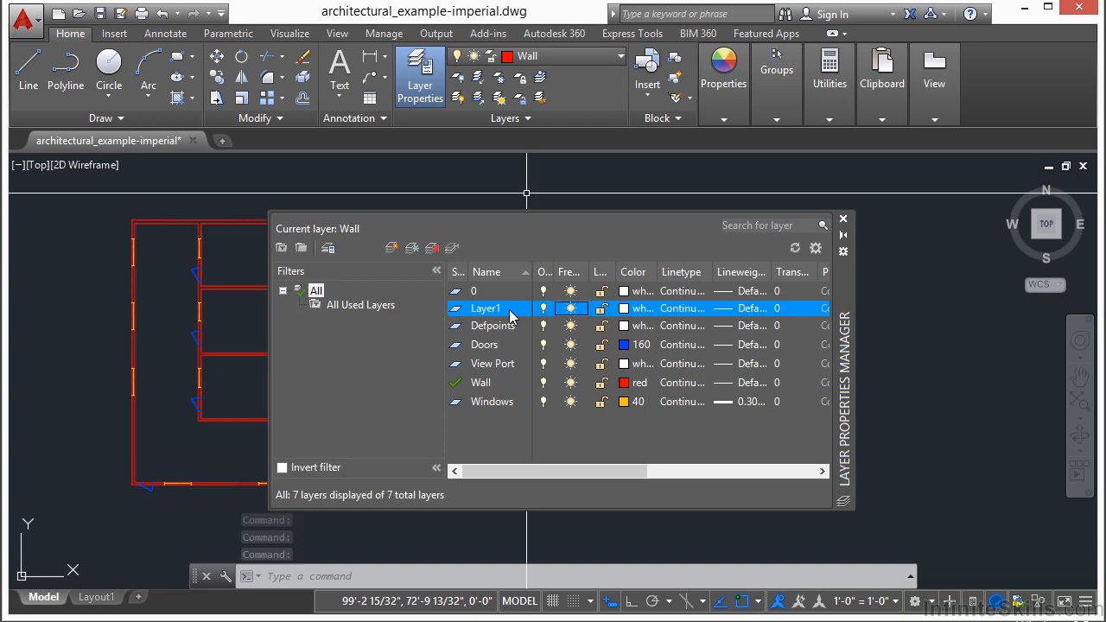
{"action": "double_click", "coordinate": [509, 310]}
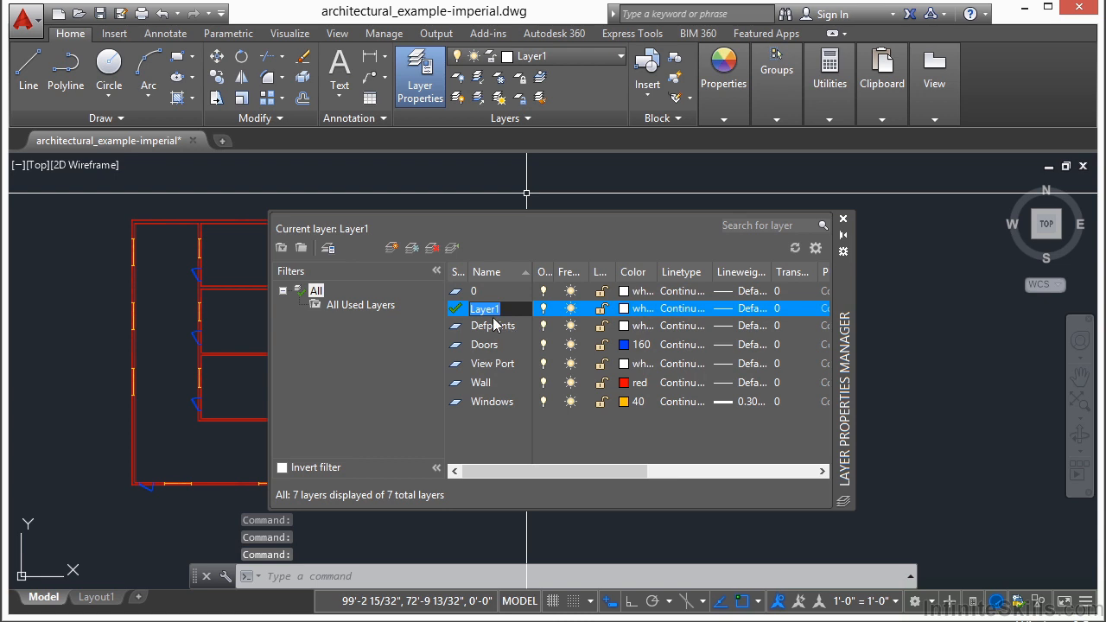
- Make the Defpoints layer current and switch back to Layer1 as the current layer
{"action": "left_click", "coordinate": [459, 309]}
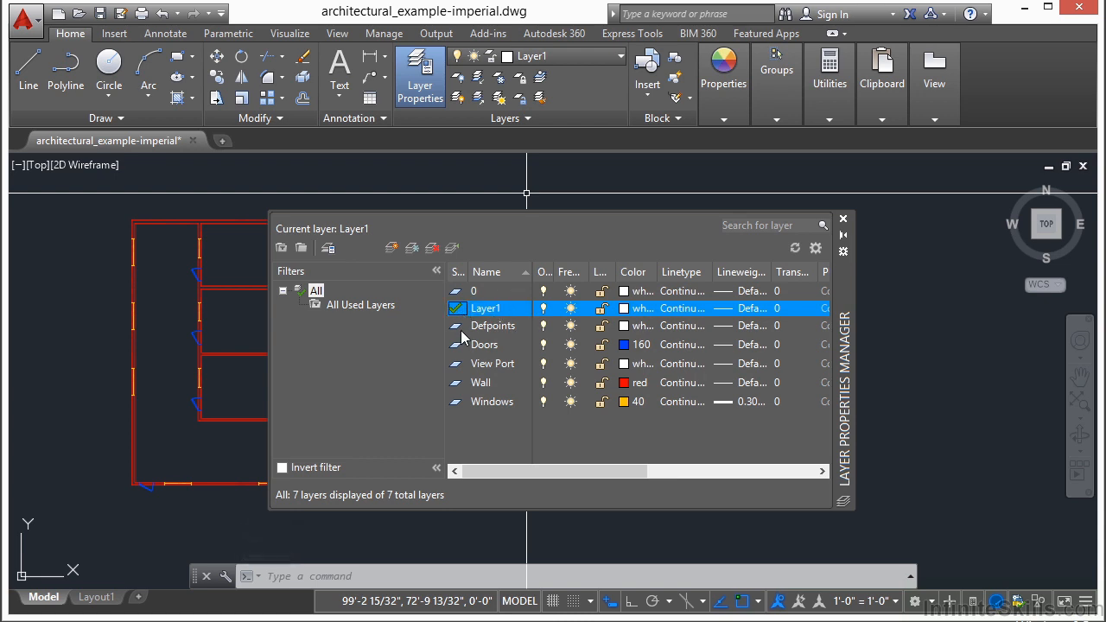
{"action": "double_click", "coordinate": [458, 326]}
{"action": "double_click", "coordinate": [507, 309]}
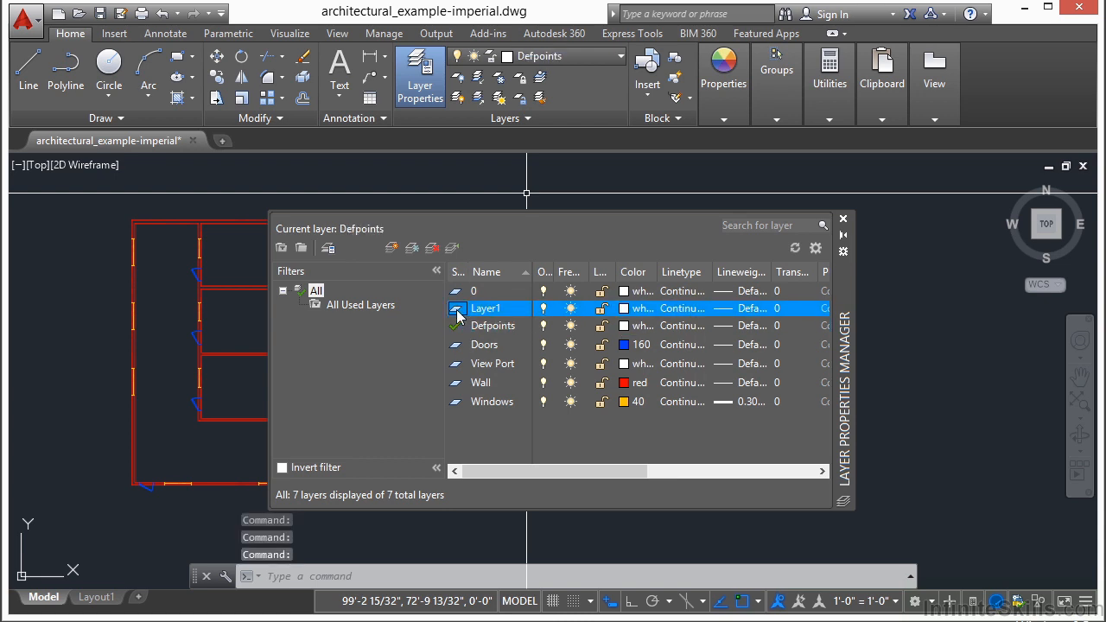
- Rename Layer1 to "New Layer Name"
{"action": "right_click", "coordinate": [508, 313]}
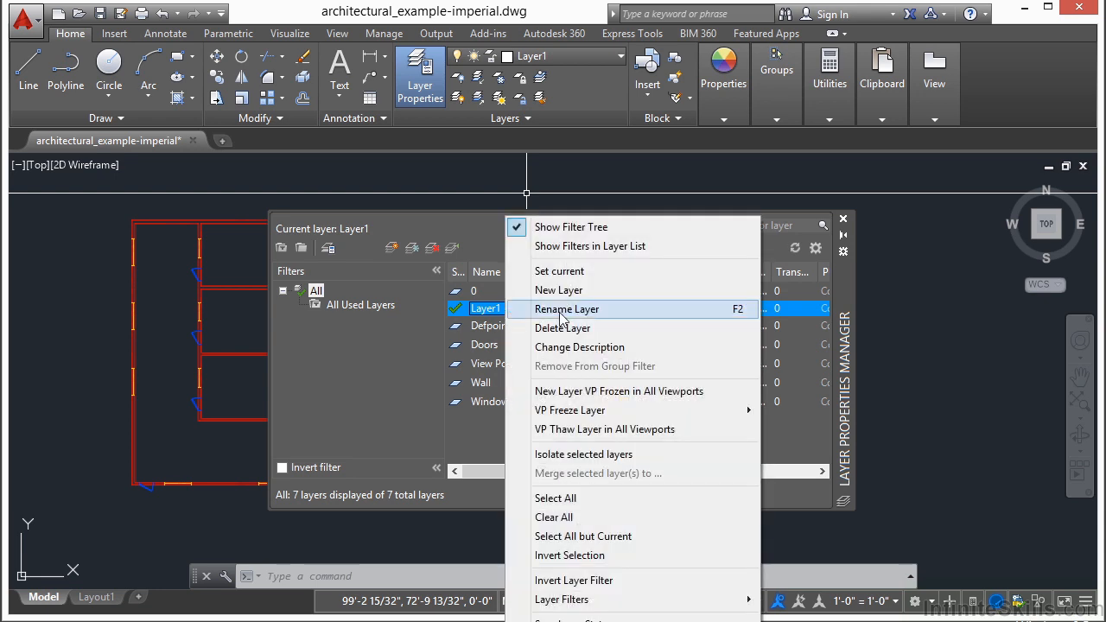
{"action": "left_click", "coordinate": [699, 318]}
{"action": "type", "text": "New Layer Name"}
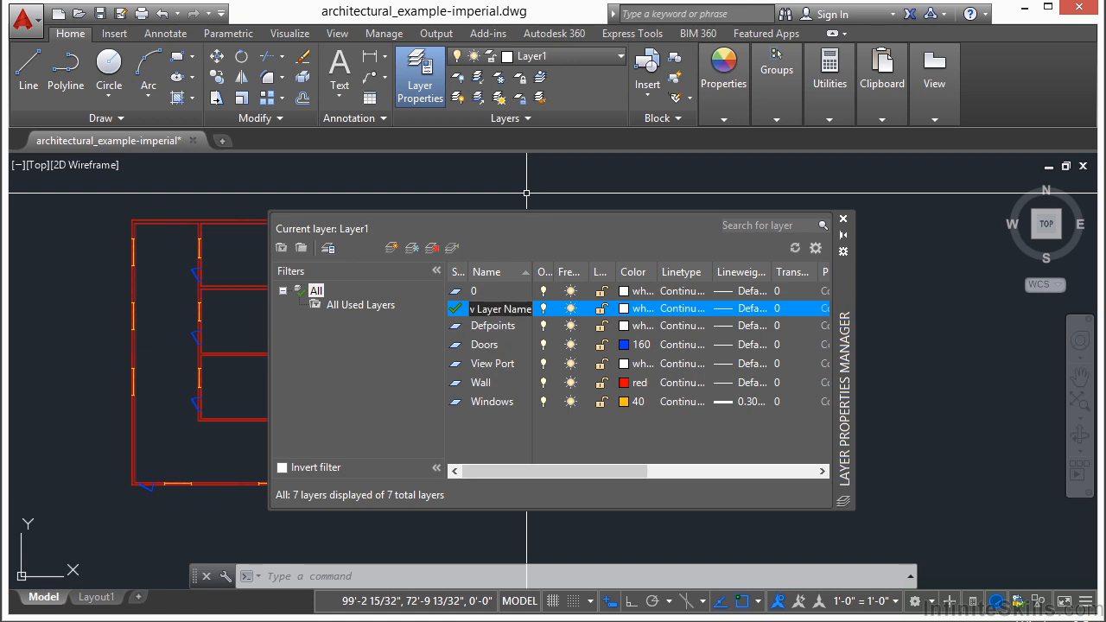
{"action": "key", "text": "Return"}
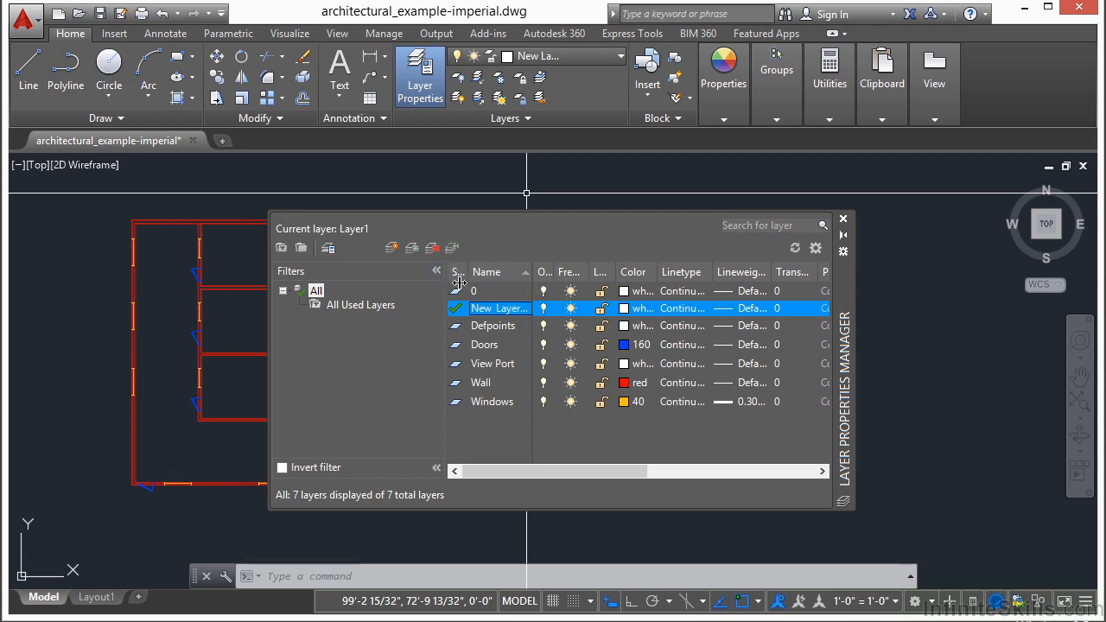
- Widen the Name column to fit the full layer names and stretch the Layer Properties Manager to show the Description column
{"action": "left_click_drag", "start_coordinate": [459, 283], "coordinate": [482, 272]}
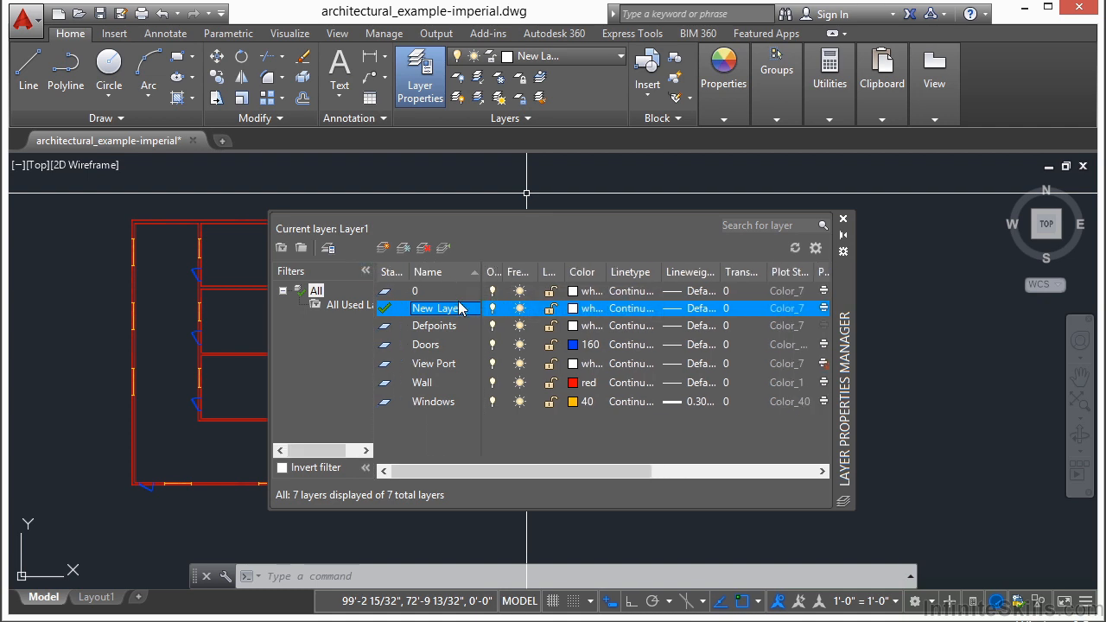
{"action": "double_click", "coordinate": [481, 273]}
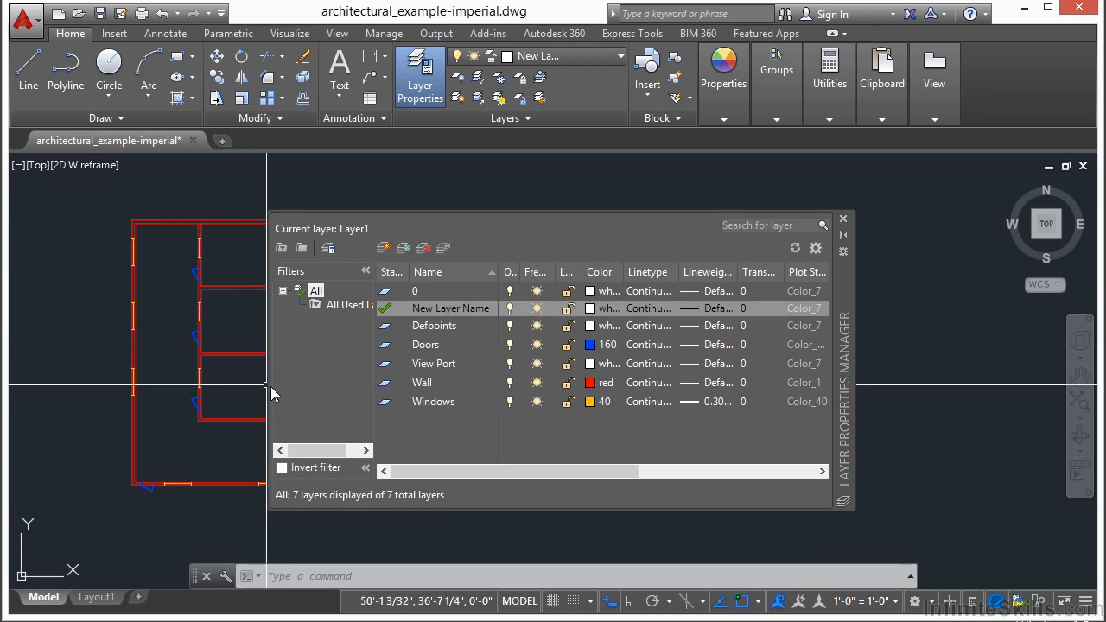
{"action": "left_click_drag", "start_coordinate": [274, 392], "coordinate": [104, 392]}
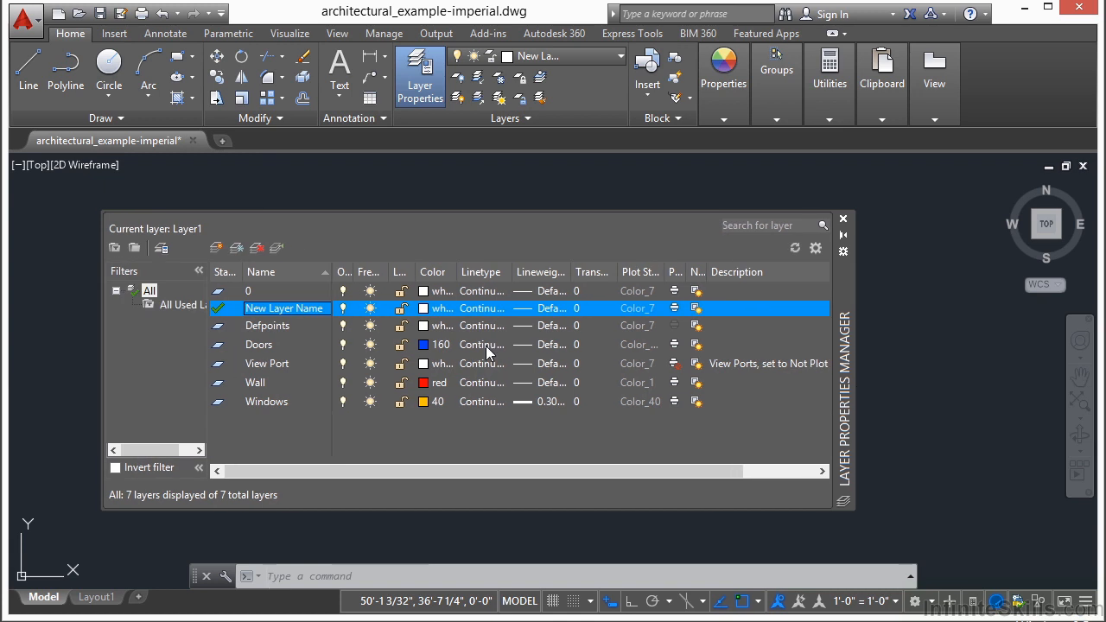
{"action": "left_click", "coordinate": [867, 346]}
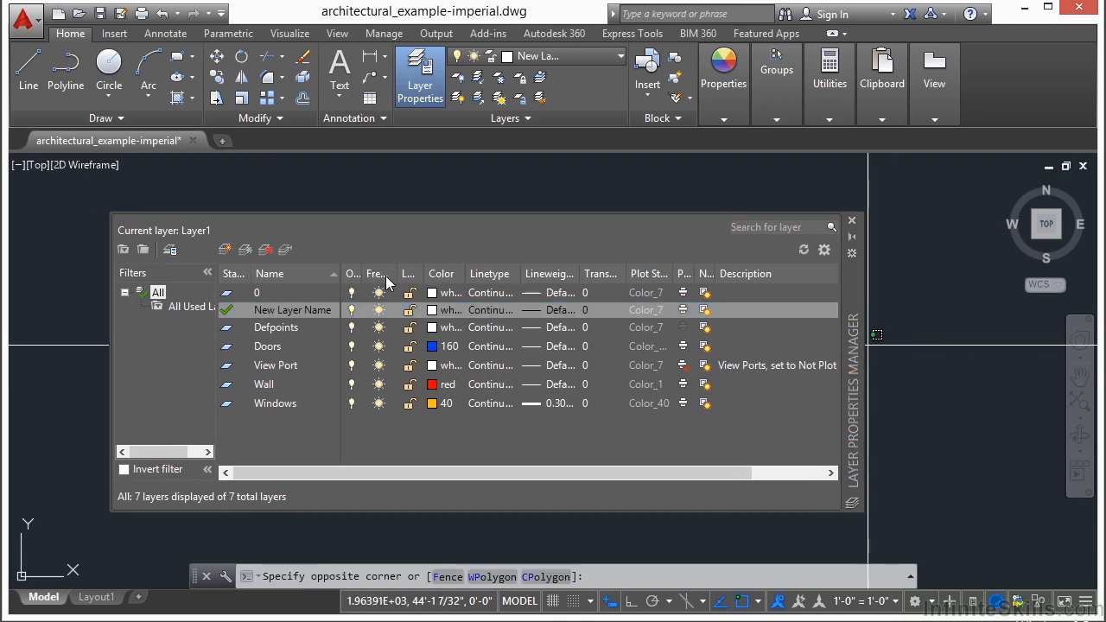
{"action": "left_click", "coordinate": [571, 237]}
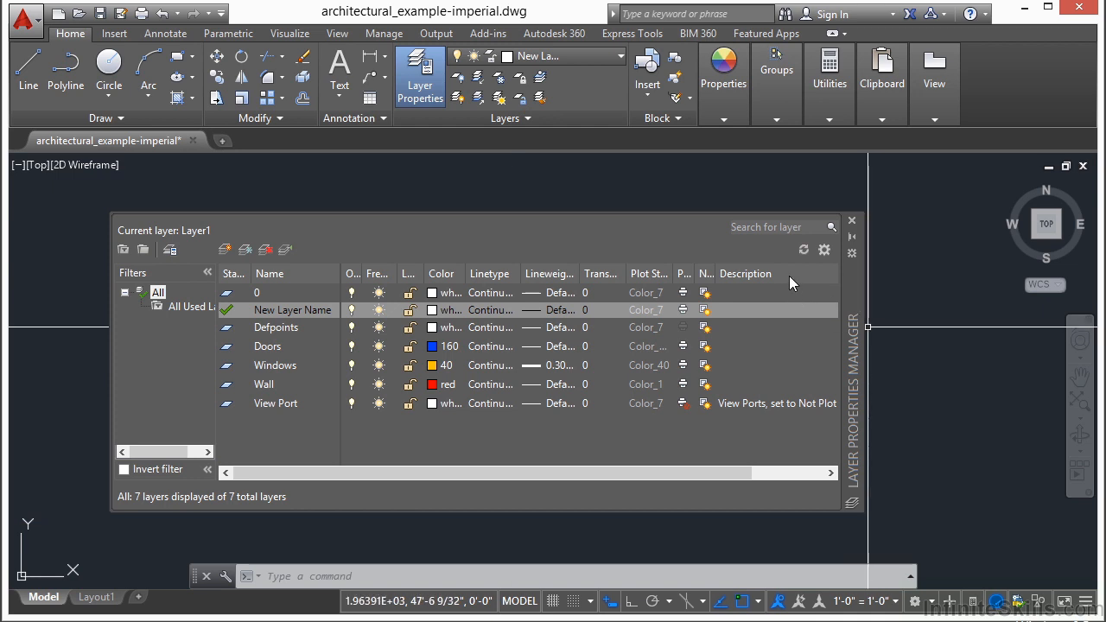
- Hide the Description column in the layer list and show it again
{"action": "right_click", "coordinate": [788, 277]}
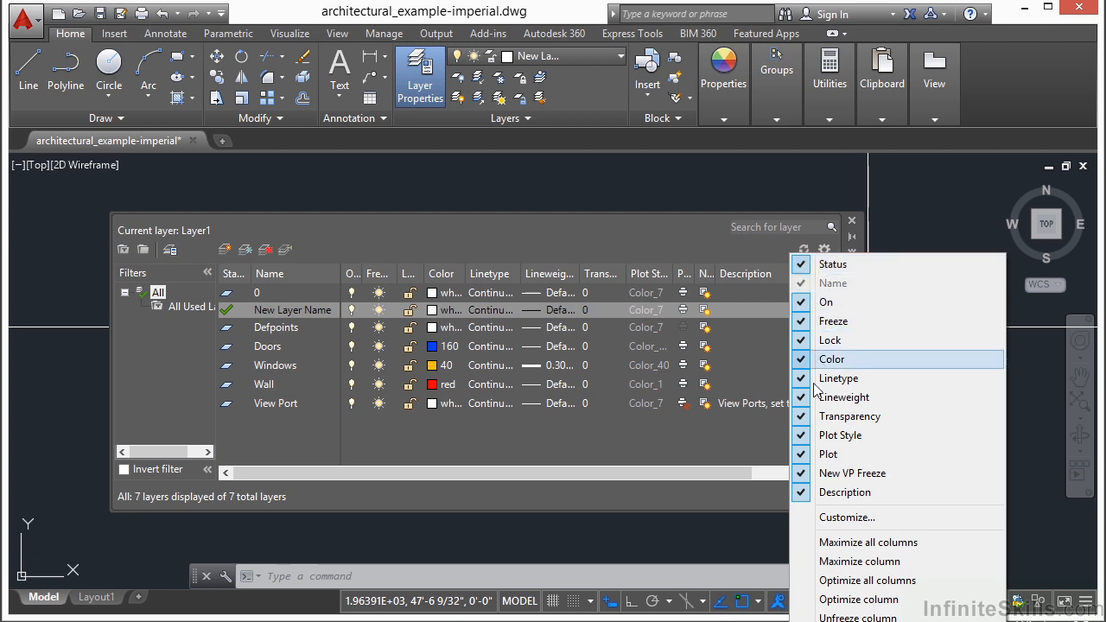
{"action": "left_click", "coordinate": [805, 491]}
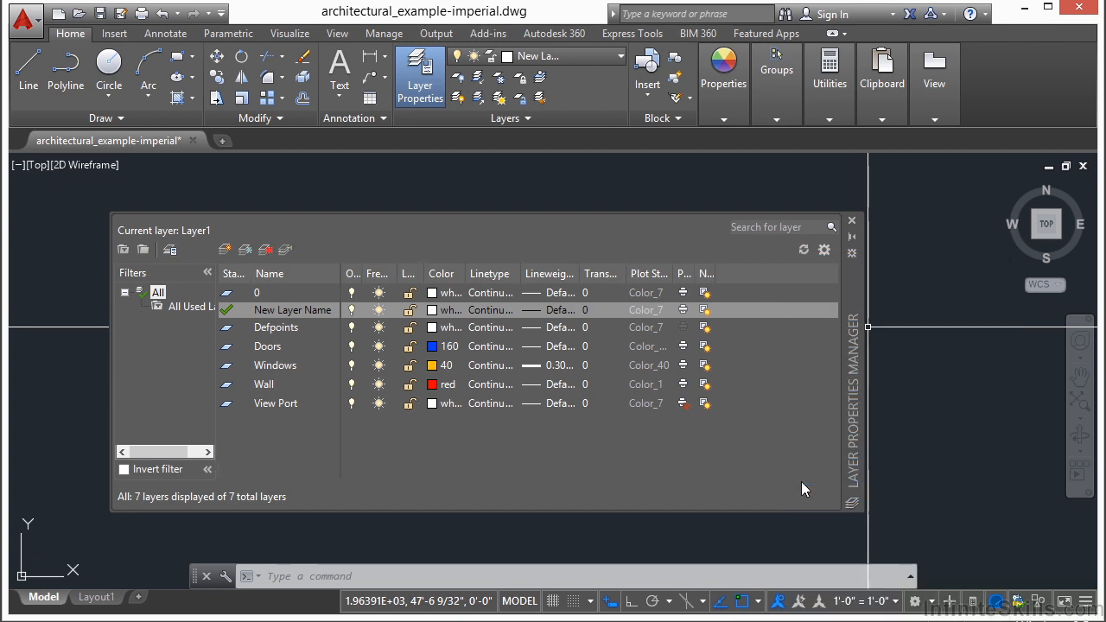
{"action": "right_click", "coordinate": [763, 274]}
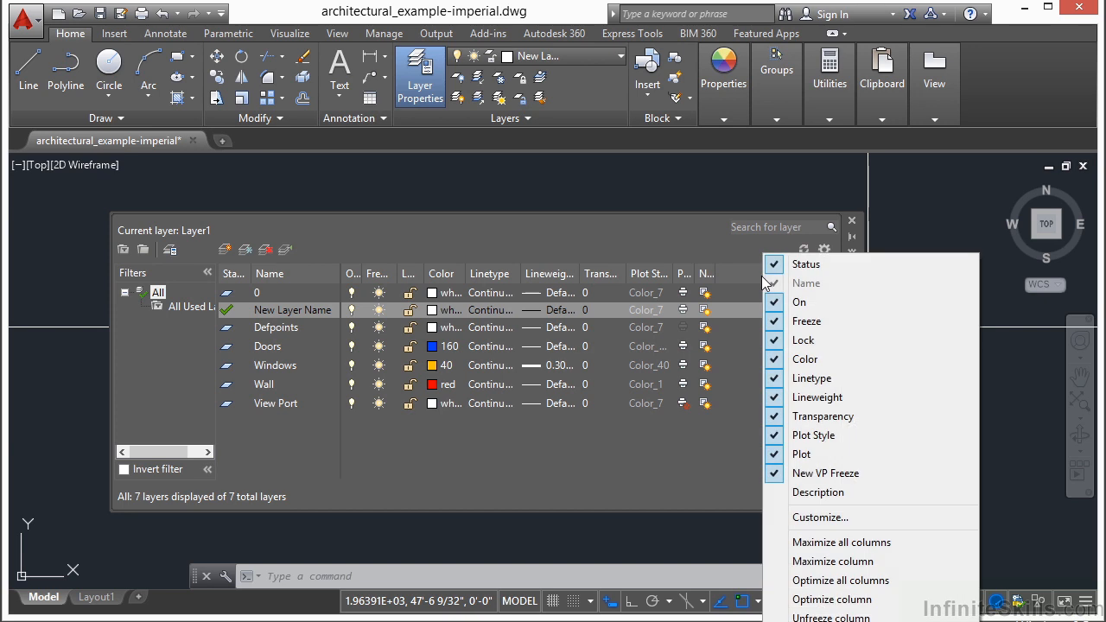
{"action": "left_click", "coordinate": [783, 492]}
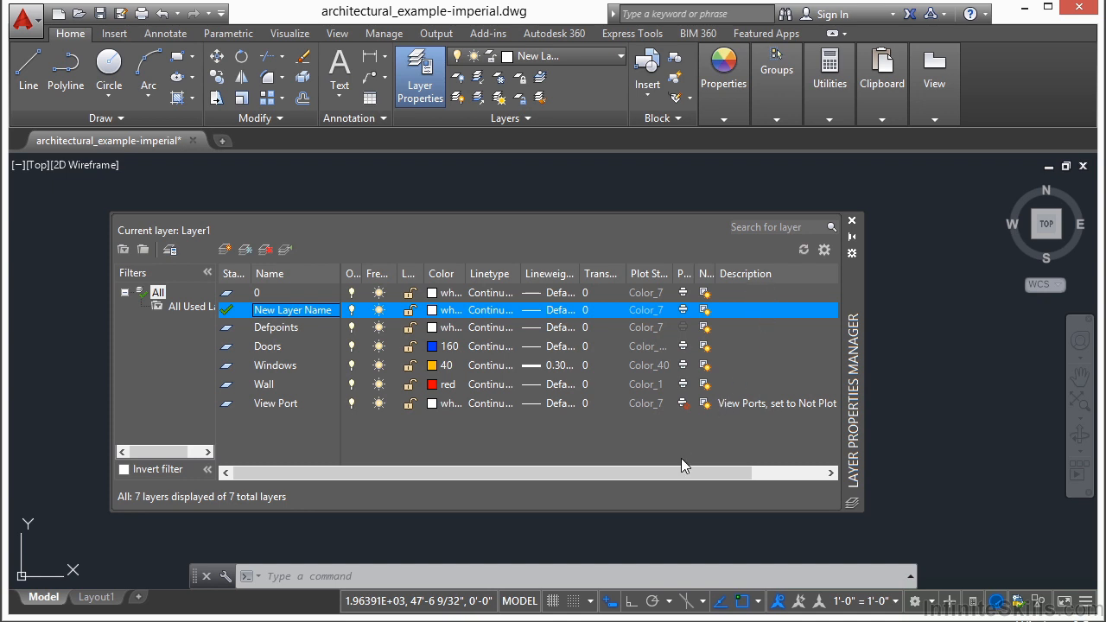
- Select the View Port layer's description and widen the Plot column to show its full heading
{"action": "scroll", "coordinate": [723, 480], "scroll_direction": "right", "scroll_amount": 3}
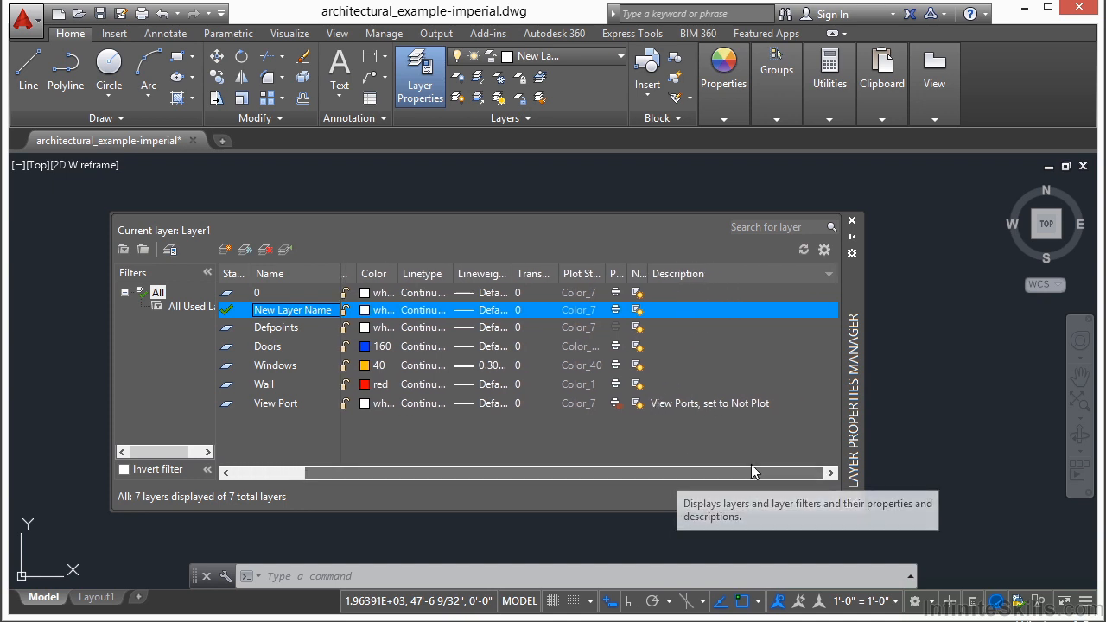
{"action": "double_click", "coordinate": [734, 407]}
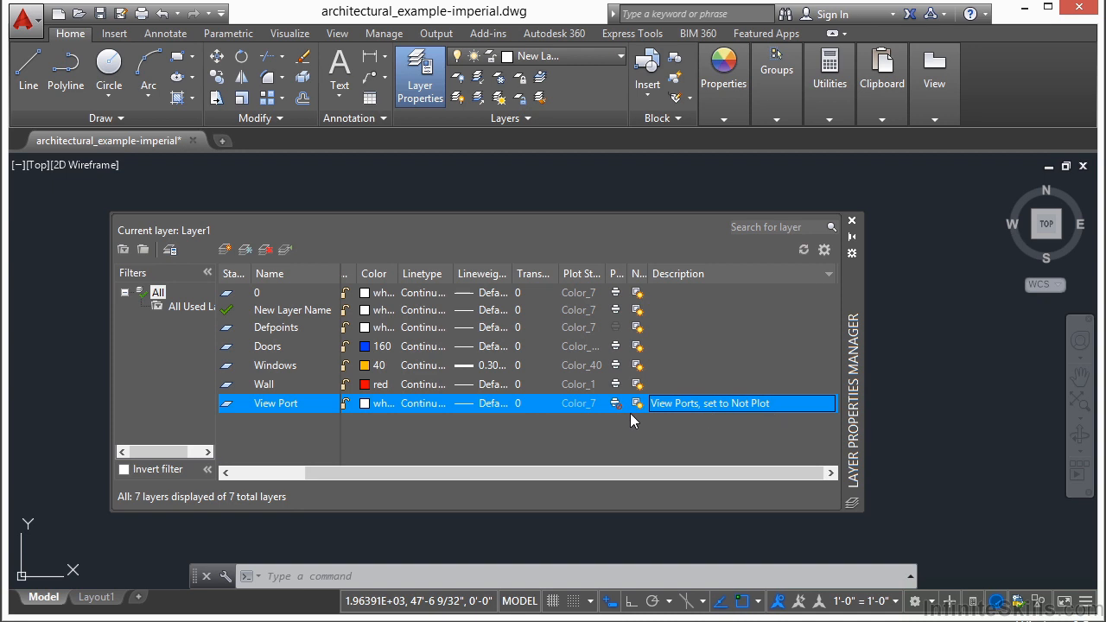
{"action": "left_click_drag", "start_coordinate": [626, 273], "coordinate": [657, 275]}
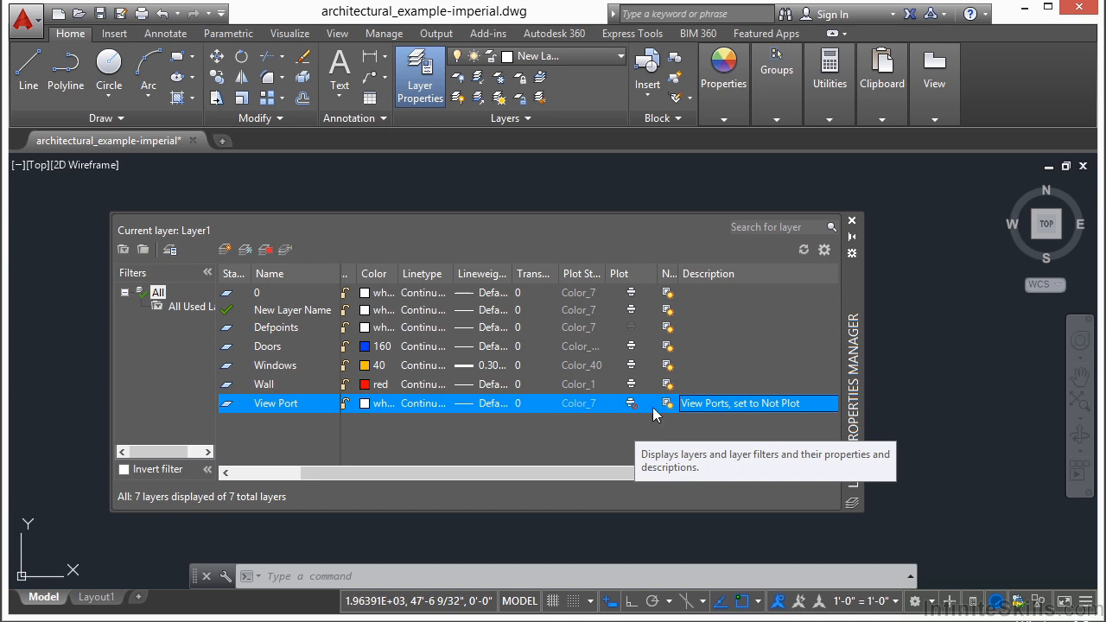
{"action": "left_click_drag", "start_coordinate": [610, 473], "coordinate": [558, 474]}
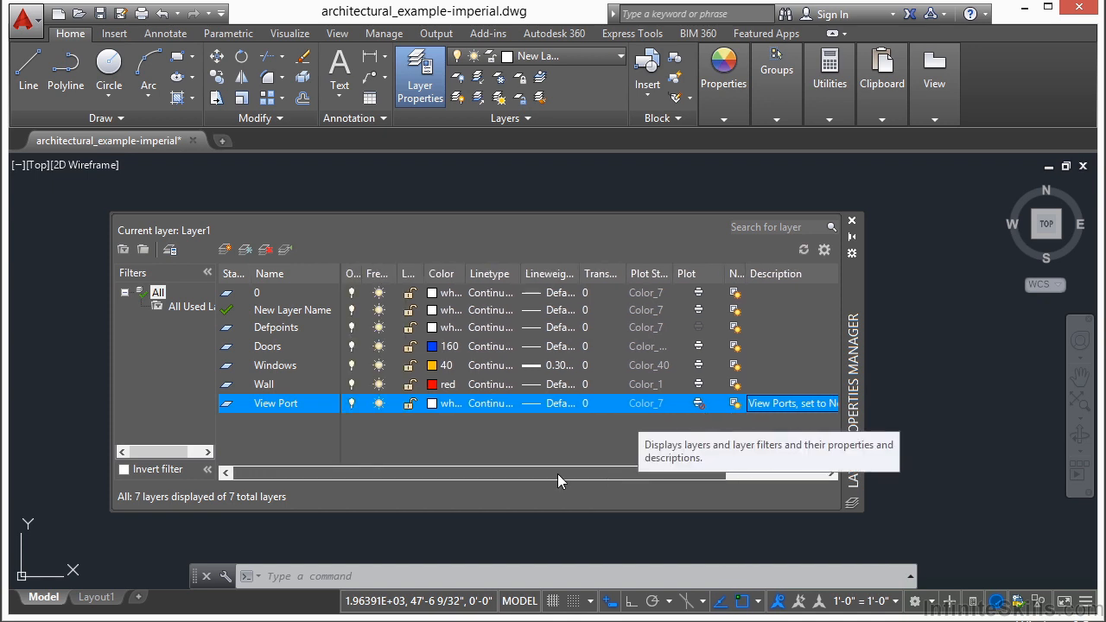
- Turn the New Layer Name, Windows and View Port layers off and back on, choosing to keep the current layer on
{"action": "left_click", "coordinate": [277, 346], "text": "shift"}
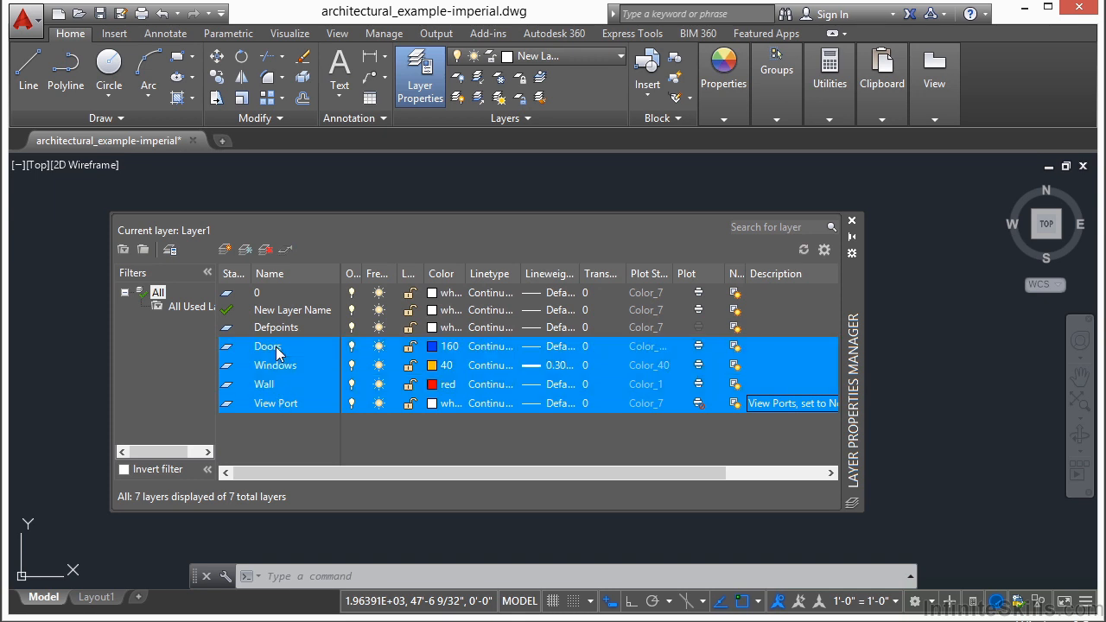
{"action": "left_click", "coordinate": [288, 405]}
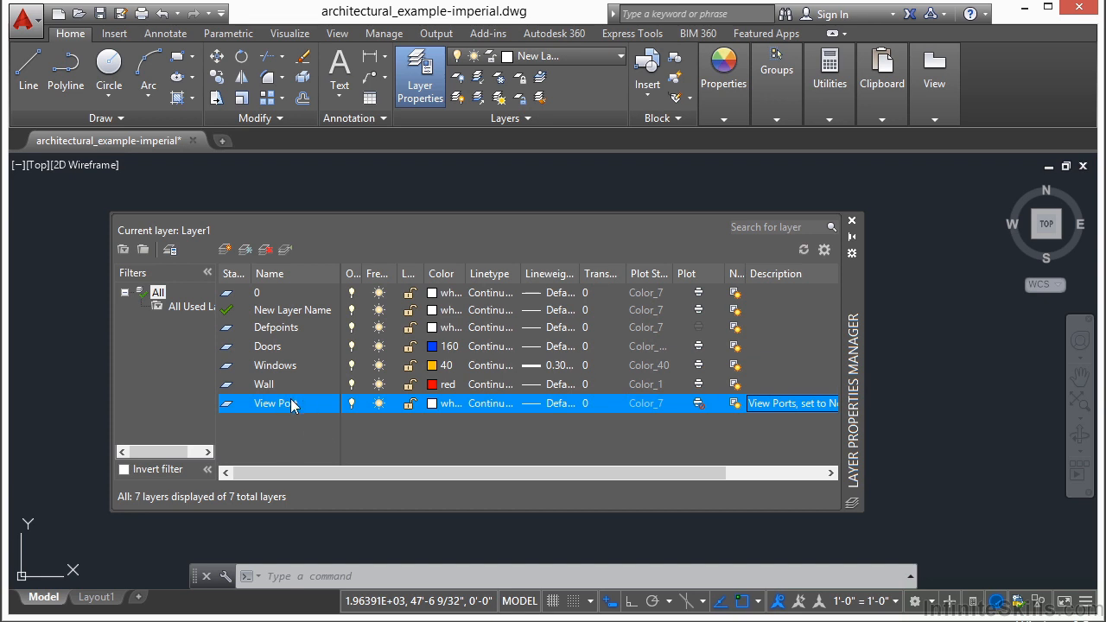
{"action": "left_click", "coordinate": [277, 367], "text": "ctrl"}
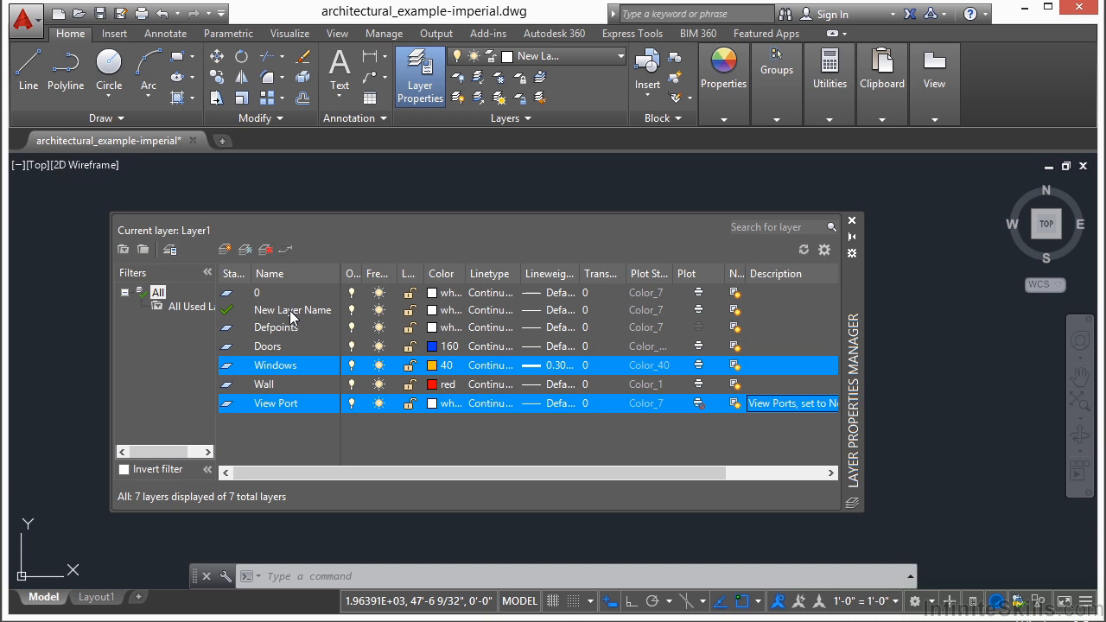
{"action": "left_click", "coordinate": [294, 313], "text": "ctrl"}
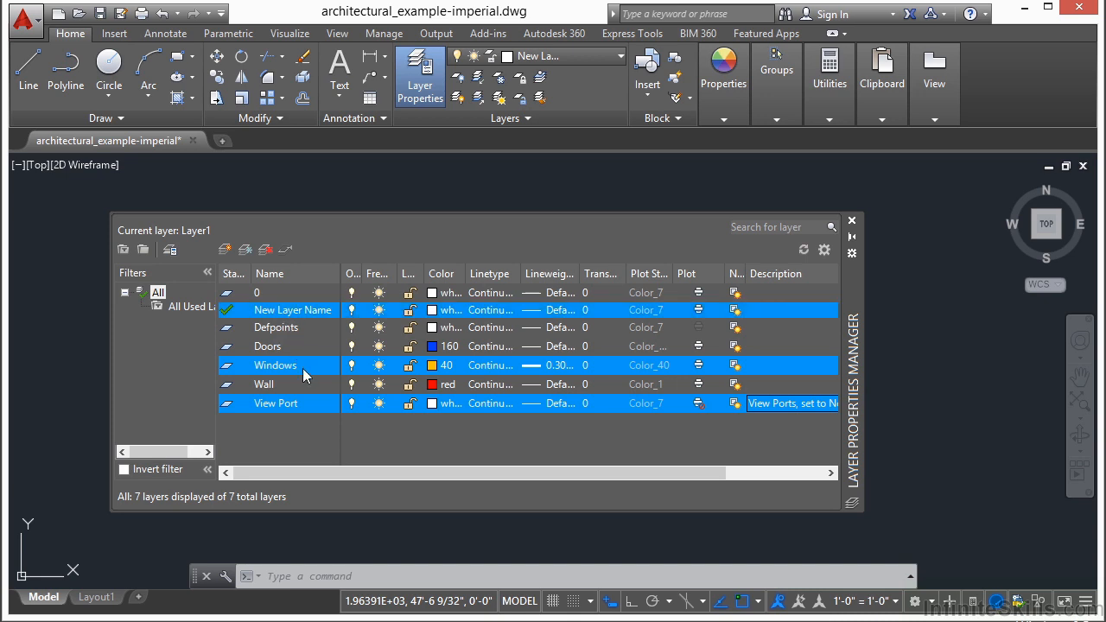
{"action": "left_click", "coordinate": [351, 365]}
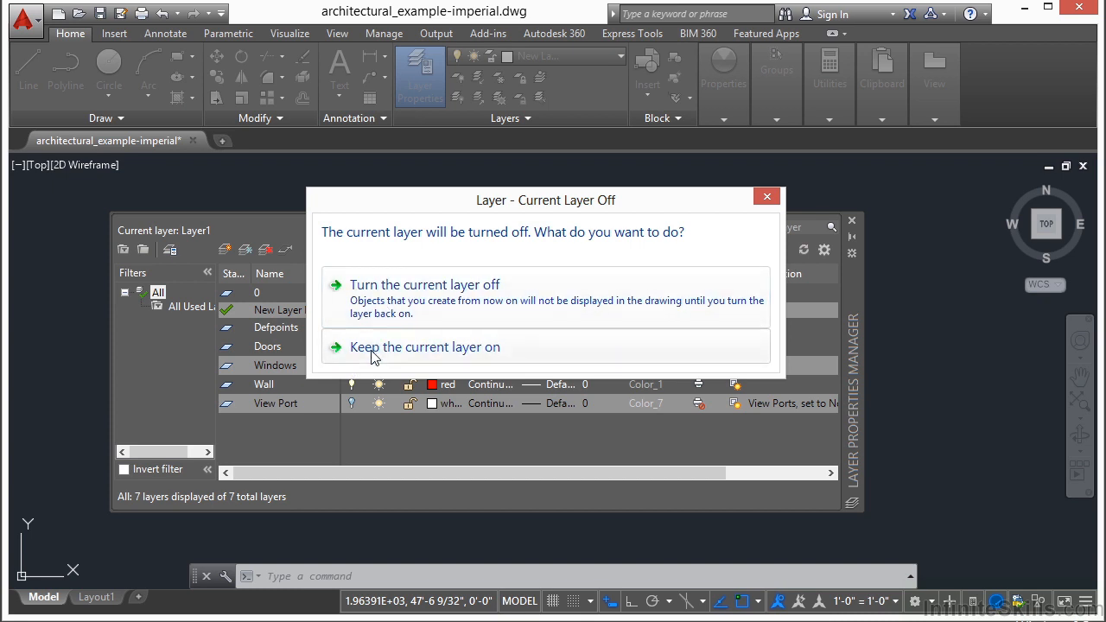
{"action": "left_click", "coordinate": [372, 349]}
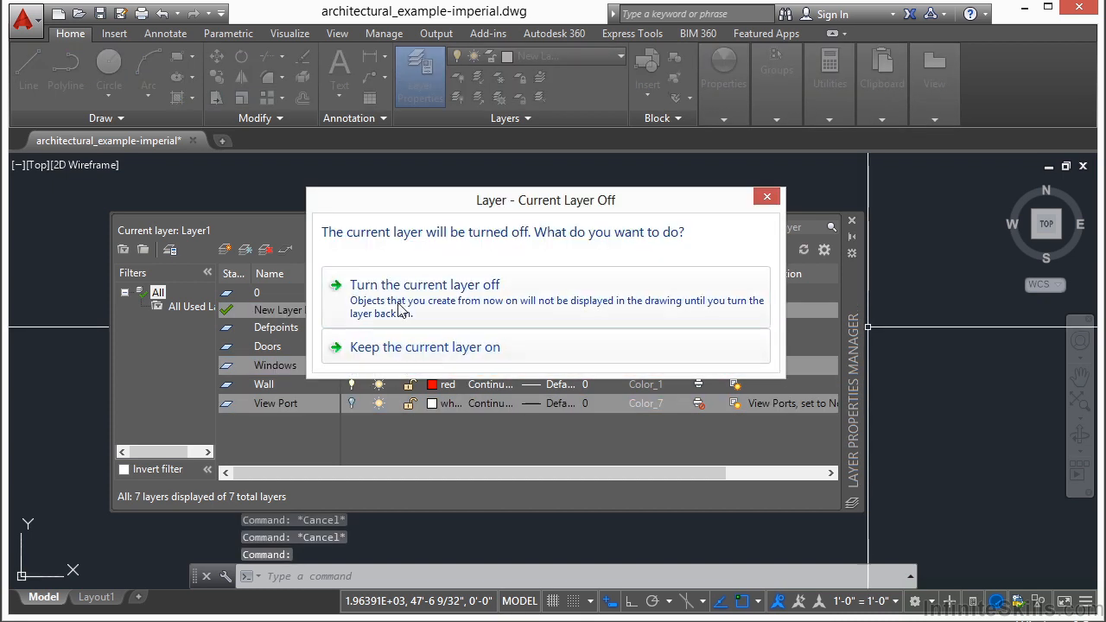
{"action": "left_click", "coordinate": [414, 359]}
{"action": "left_click", "coordinate": [352, 386]}
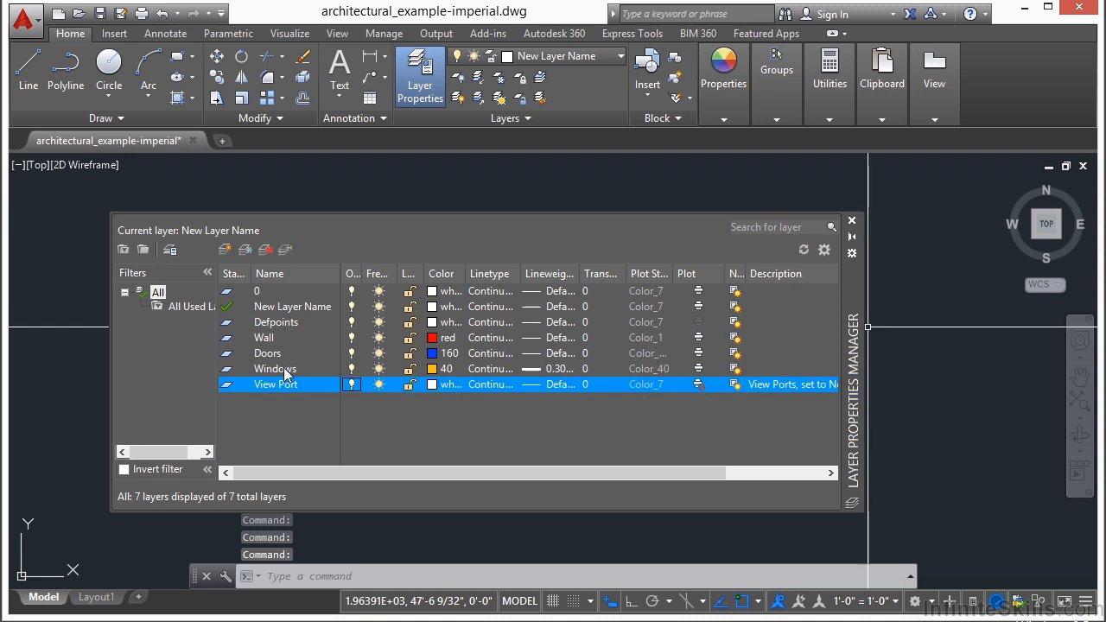
- Set the color of the Doors, Windows and View Port layers to cyan (index color 4)
{"action": "left_click", "coordinate": [272, 354], "text": "shift"}
{"action": "left_click", "coordinate": [433, 354]}
{"action": "left_click", "coordinate": [465, 357]}
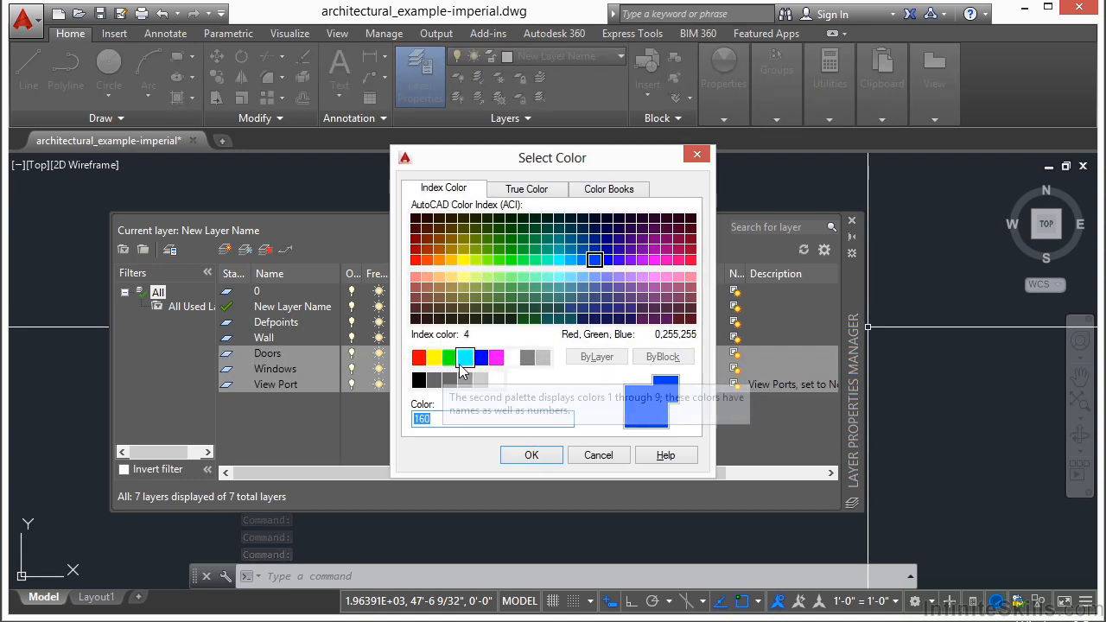
{"action": "left_click", "coordinate": [531, 455]}
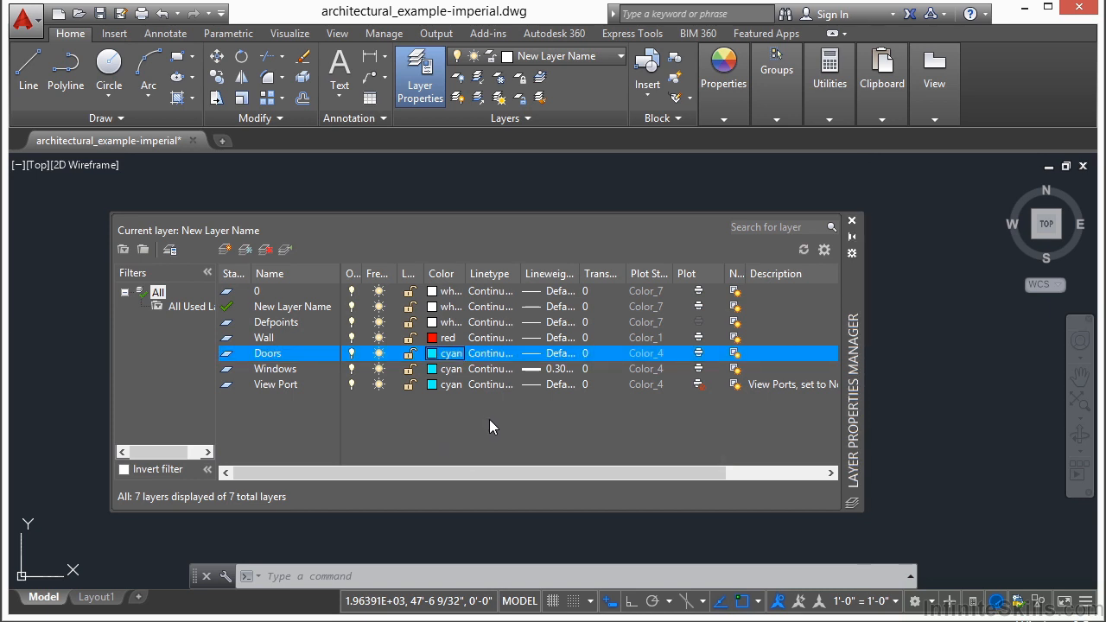
- Widen the New VP Freeze column in the layer list so its heading is readable
{"action": "left_click_drag", "start_coordinate": [535, 474], "coordinate": [597, 473]}
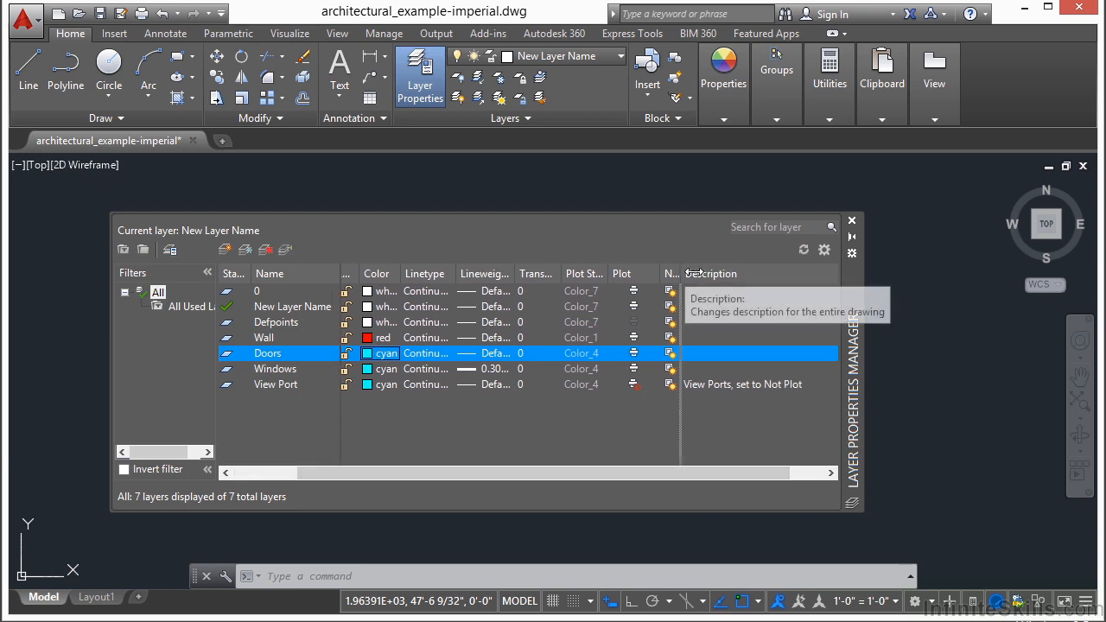
{"action": "left_click_drag", "start_coordinate": [682, 273], "coordinate": [718, 273]}
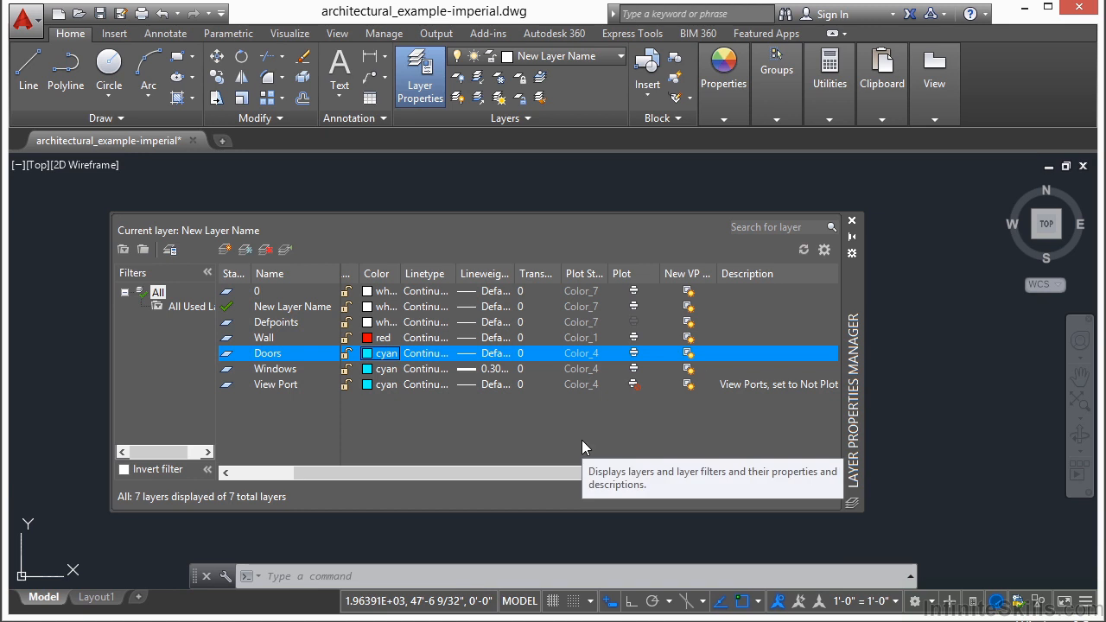
- Freeze the Doors layer in new viewports and switch to Layout1
{"action": "left_click", "coordinate": [688, 353]}
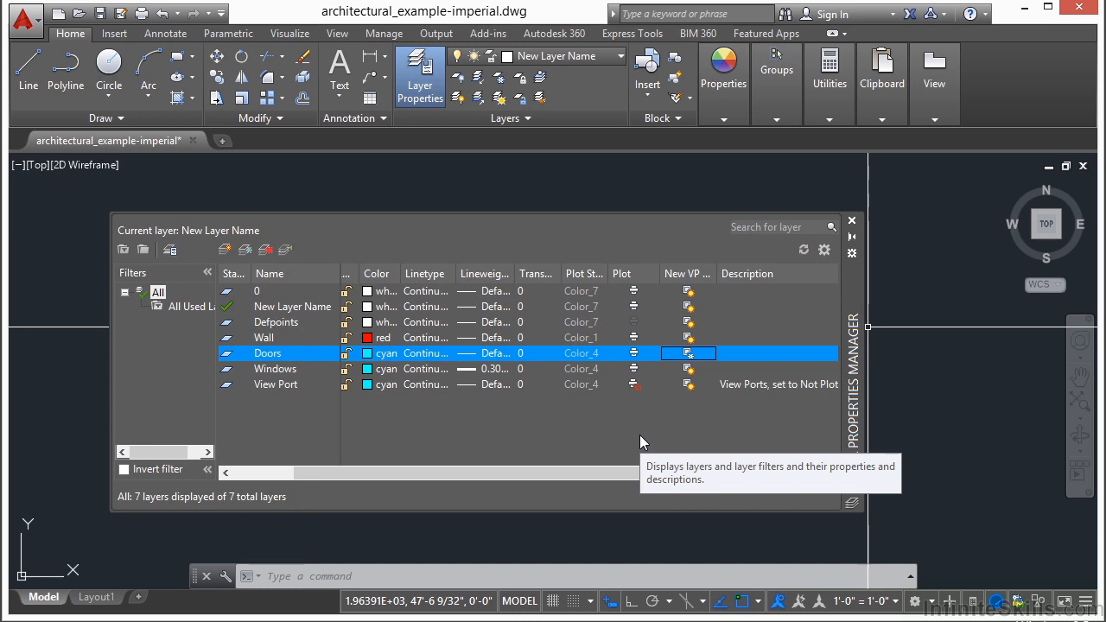
{"action": "left_click", "coordinate": [851, 223]}
{"action": "left_click", "coordinate": [96, 597]}
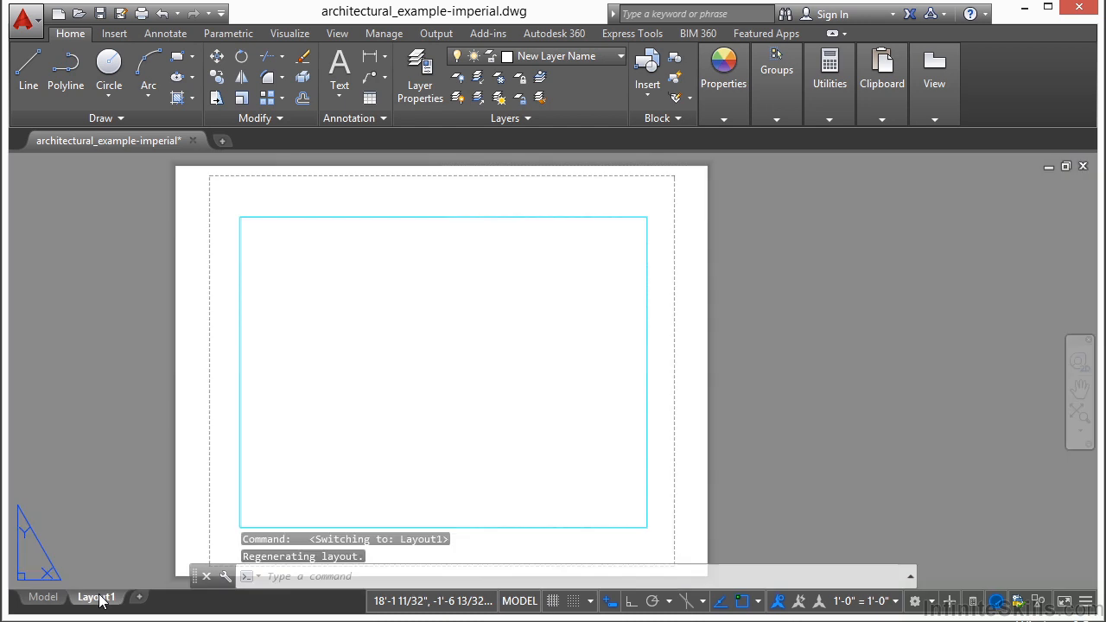
- Erase the existing cyan viewport from the Layout1 sheet
{"action": "left_click", "coordinate": [689, 320]}
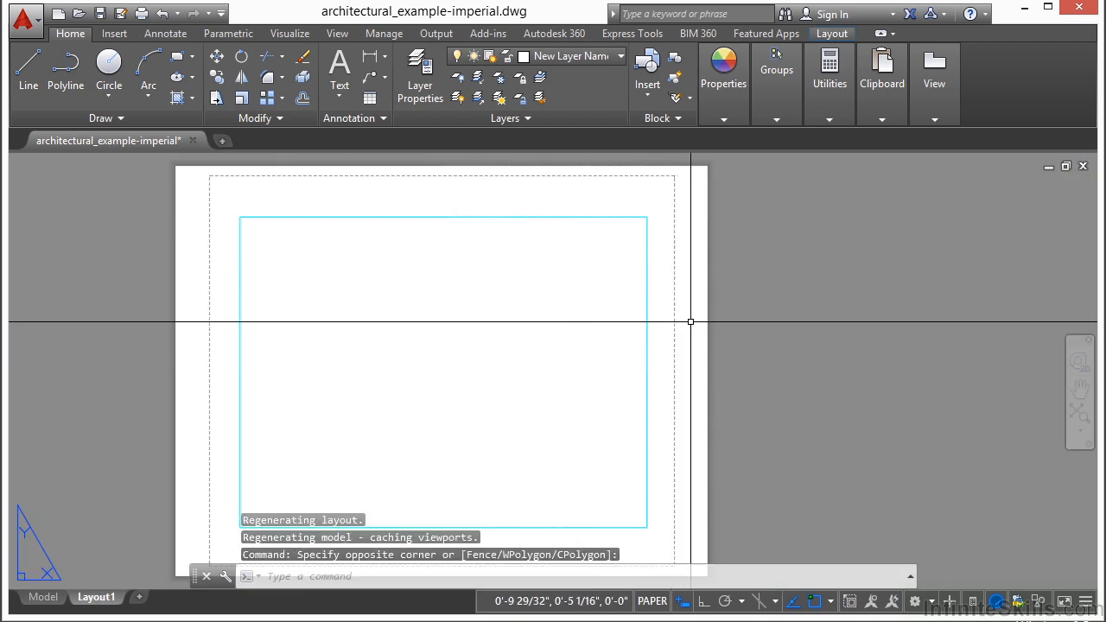
{"action": "left_click", "coordinate": [579, 281]}
{"action": "scroll", "coordinate": [577, 278], "scroll_direction": "down", "scroll_amount": 2}
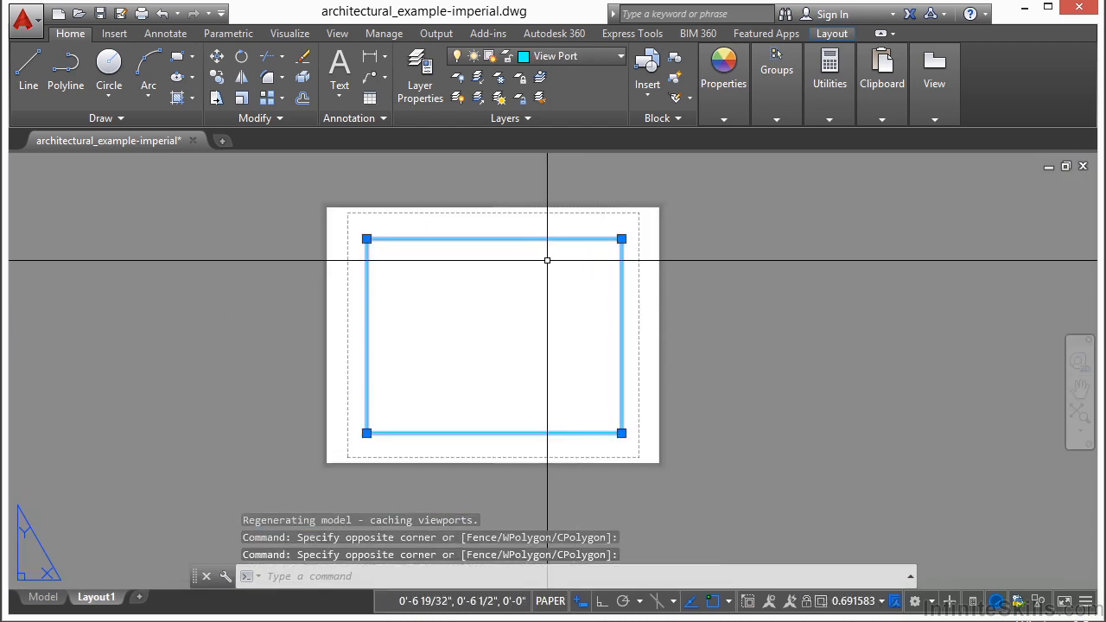
{"action": "left_click", "coordinate": [302, 56]}
{"action": "left_click", "coordinate": [538, 283]}
{"action": "type", "text": "vports"}
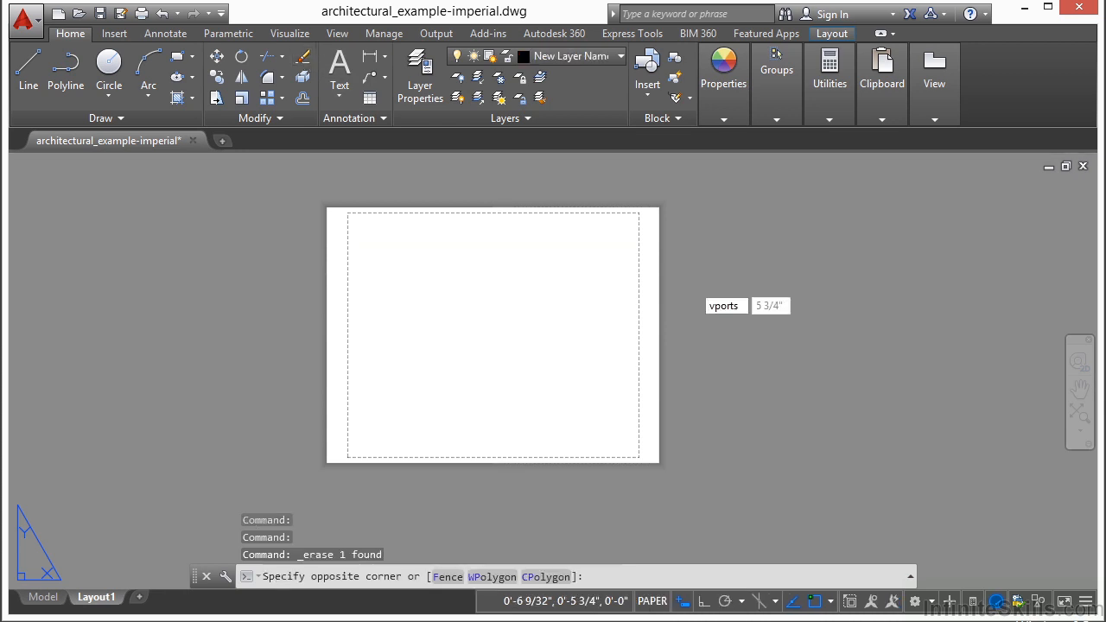
{"action": "key", "text": "Return"}
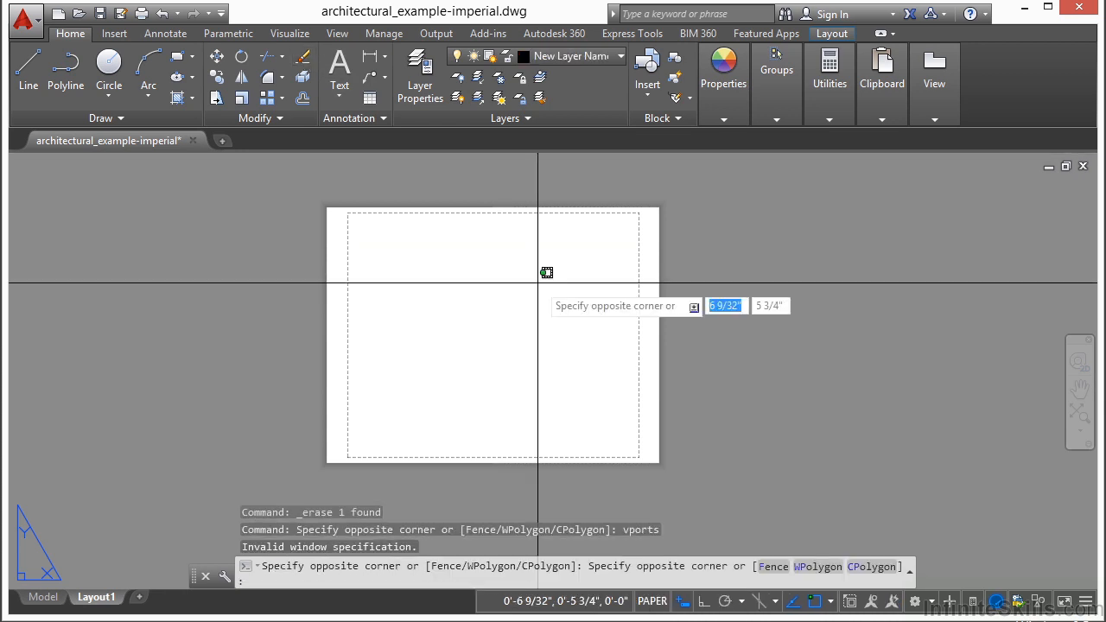
- Create a Single viewport with VPORTS, placing its two opposite corners freehand on the Layout1 sheet
{"action": "type", "text": "vports"}
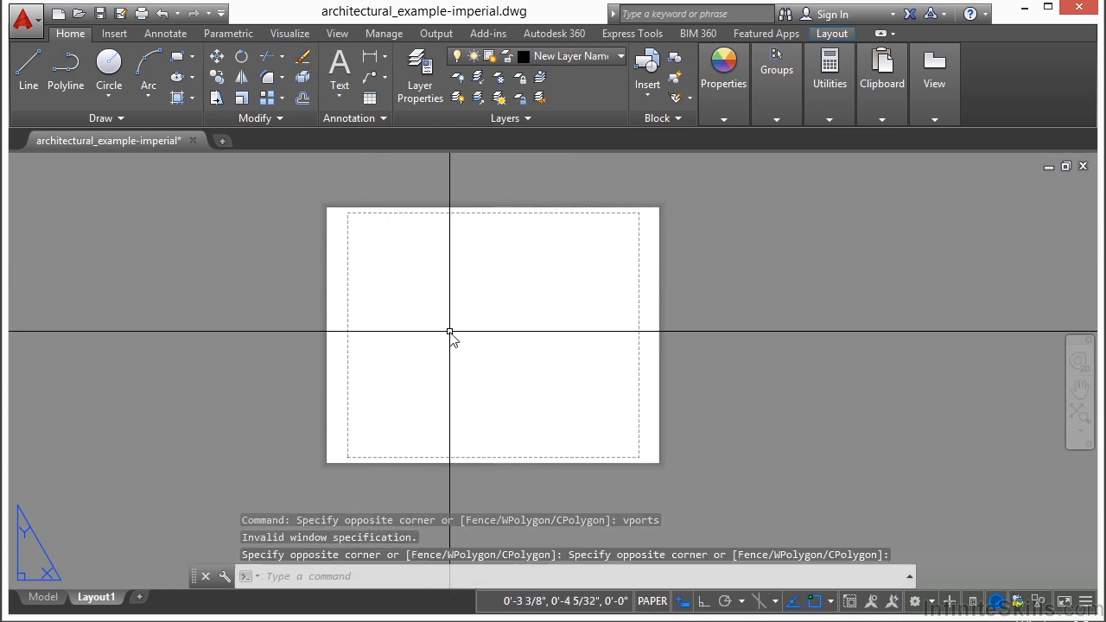
{"action": "key", "text": "Return"}
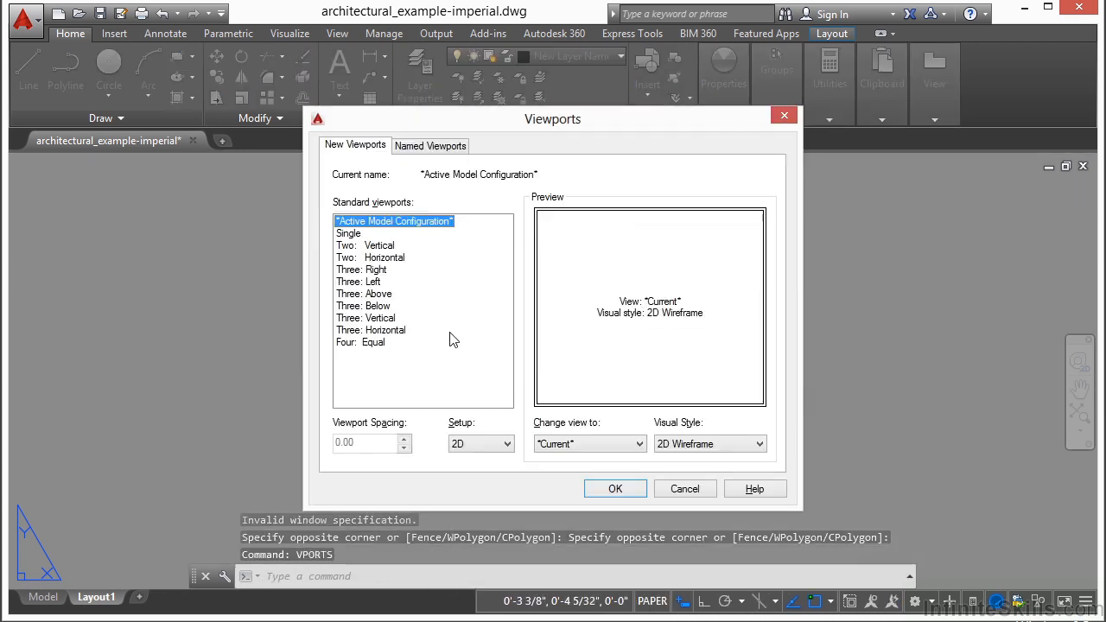
{"action": "left_click", "coordinate": [349, 233]}
{"action": "left_click", "coordinate": [613, 488]}
{"action": "left_click", "coordinate": [380, 422]}
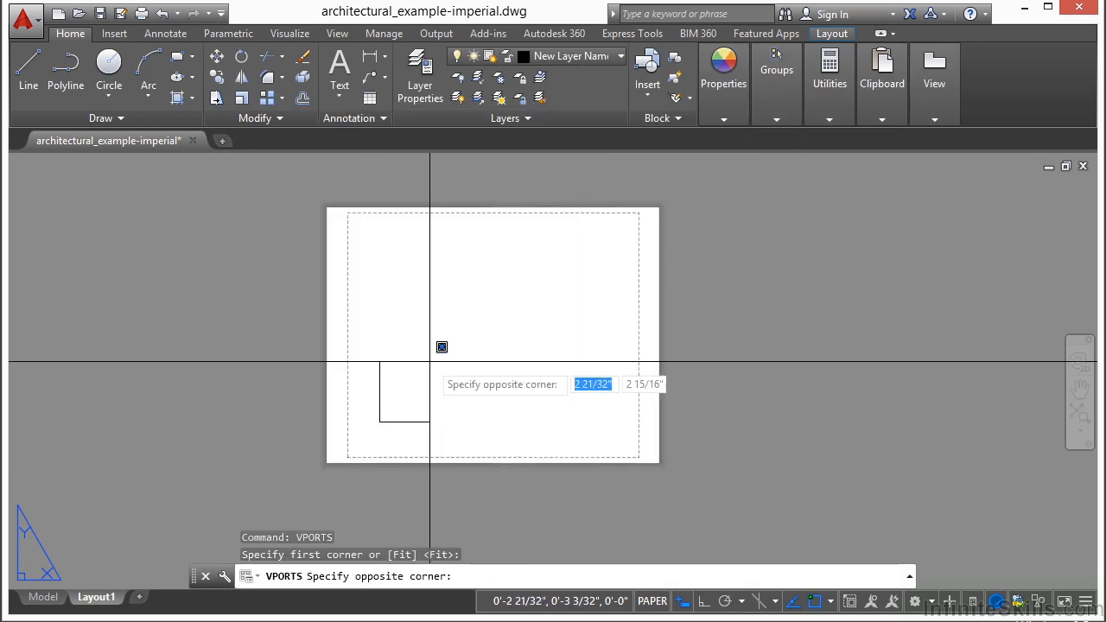
{"action": "left_click", "coordinate": [640, 265]}
- Activate model space inside the new viewport on Layout1
{"action": "scroll", "coordinate": [418, 269], "scroll_direction": "up", "scroll_amount": 5}
{"action": "scroll", "coordinate": [417, 270], "scroll_direction": "down", "scroll_amount": 5}
{"action": "scroll", "coordinate": [544, 323], "scroll_direction": "down", "scroll_amount": 3}
{"action": "double_click", "coordinate": [544, 323]}
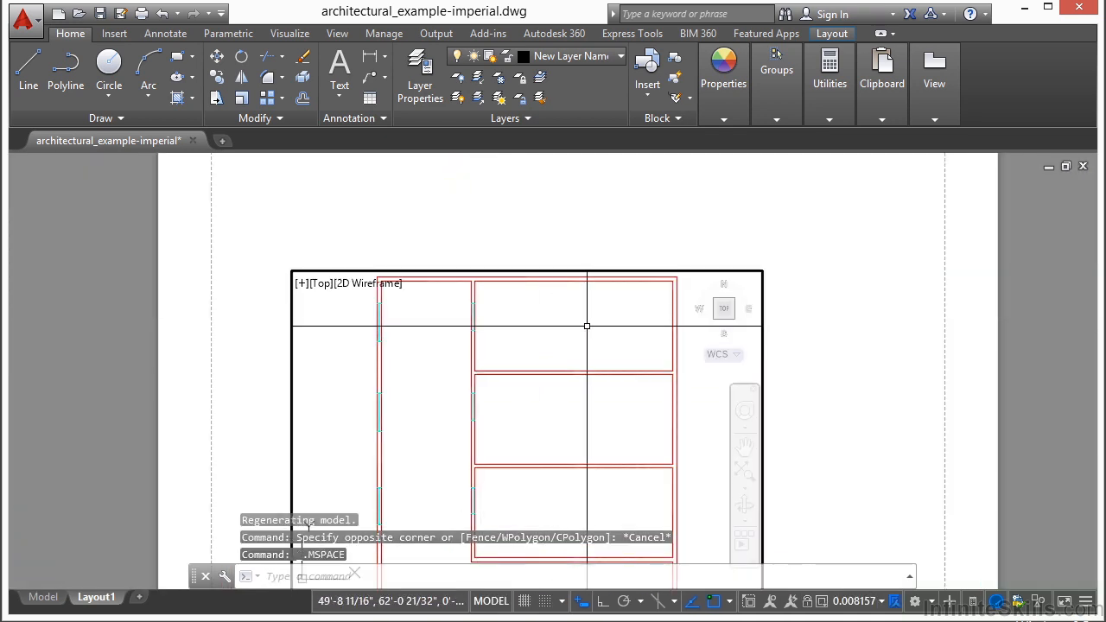
- Widen the VP Freeze column in the layer list and thaw the Doors layer in the active viewport
{"action": "left_click", "coordinate": [414, 75]}
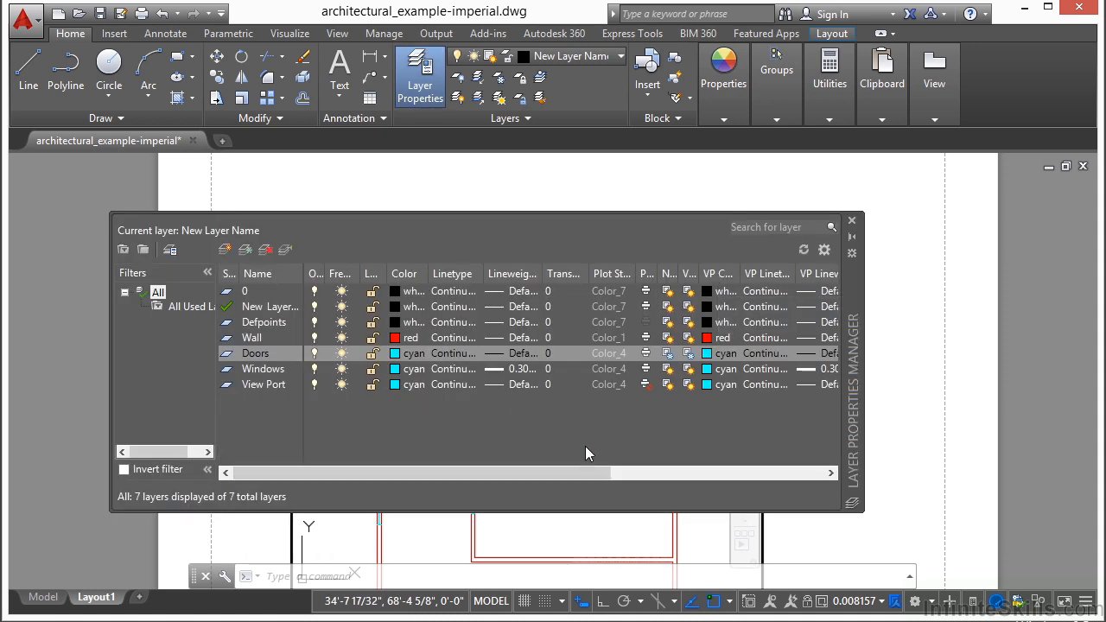
{"action": "left_click_drag", "start_coordinate": [561, 472], "coordinate": [671, 484]}
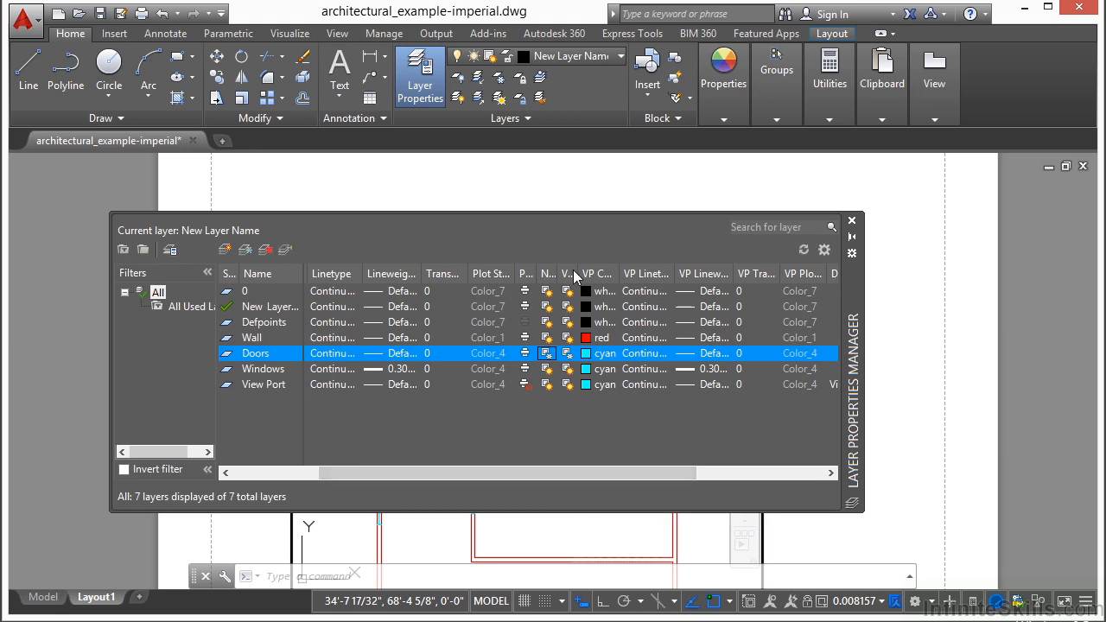
{"action": "left_click_drag", "start_coordinate": [573, 269], "coordinate": [600, 270]}
{"action": "left_click", "coordinate": [585, 358]}
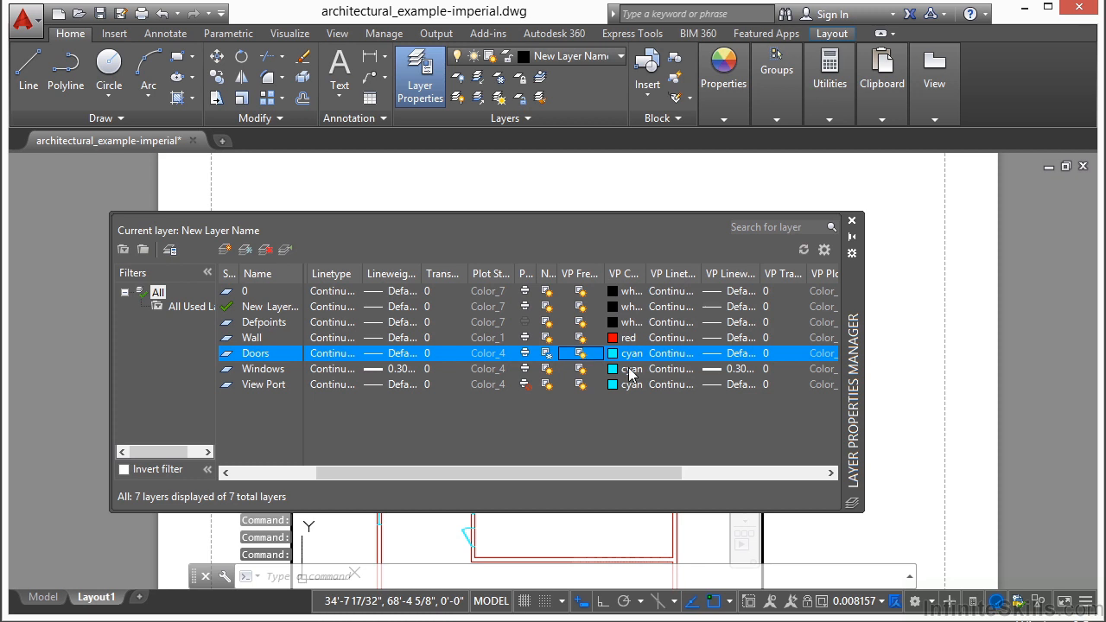
- Enlarge the doors within the Layout1 viewport and return from the layout to the Model space drawing
{"action": "left_click", "coordinate": [852, 221]}
{"action": "scroll", "coordinate": [467, 346], "scroll_direction": "up", "scroll_amount": 3}
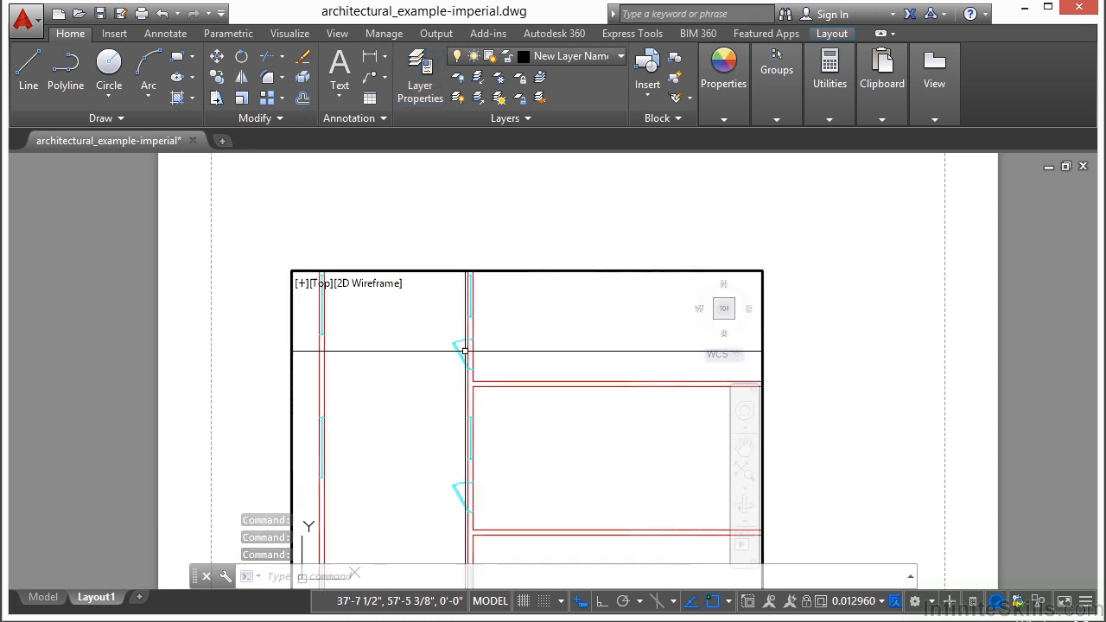
{"action": "double_click", "coordinate": [538, 258]}
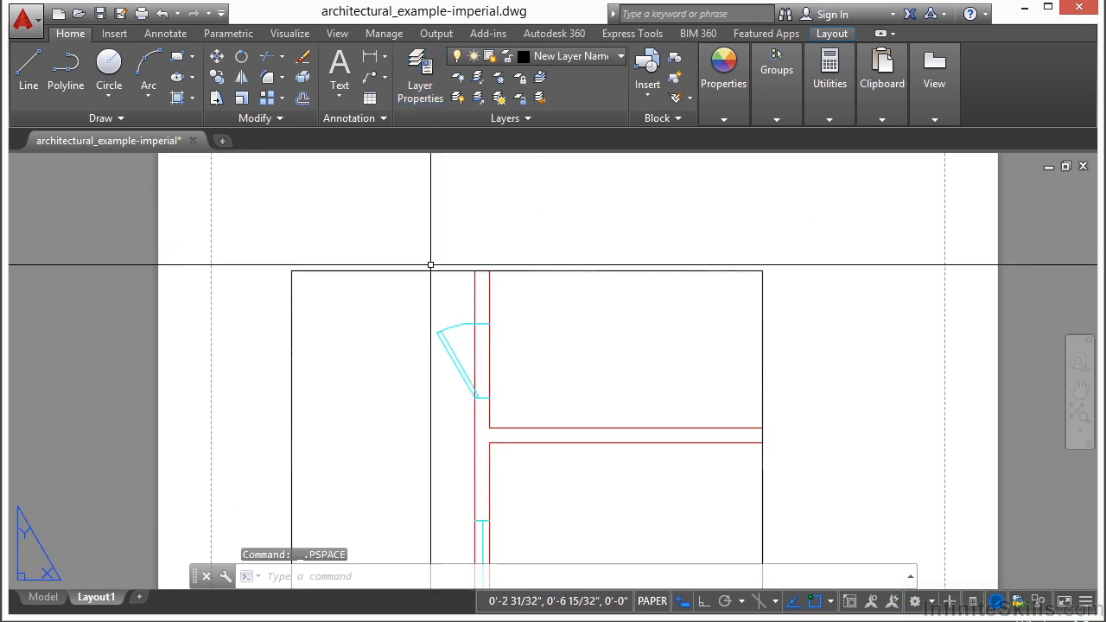
{"action": "scroll", "coordinate": [464, 314], "scroll_direction": "down", "scroll_amount": 4}
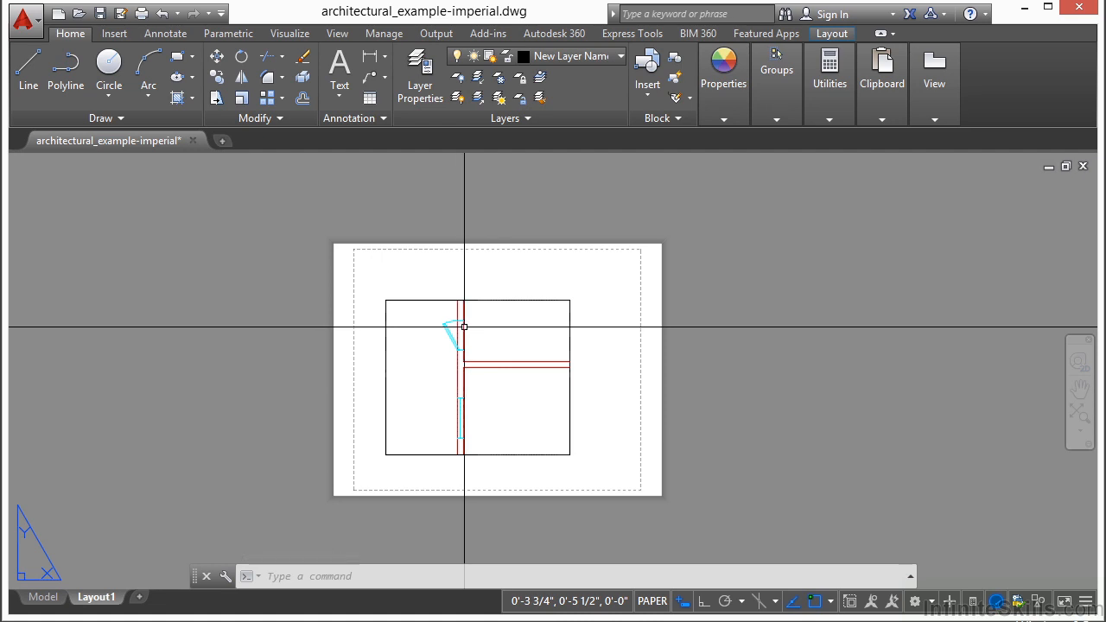
{"action": "left_click", "coordinate": [39, 598]}
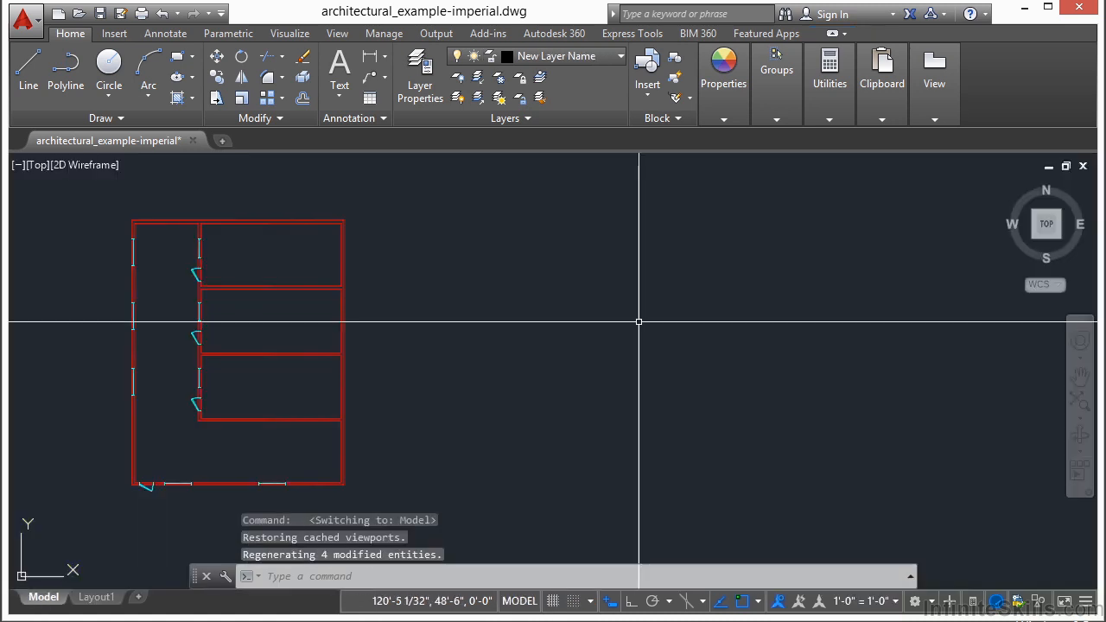